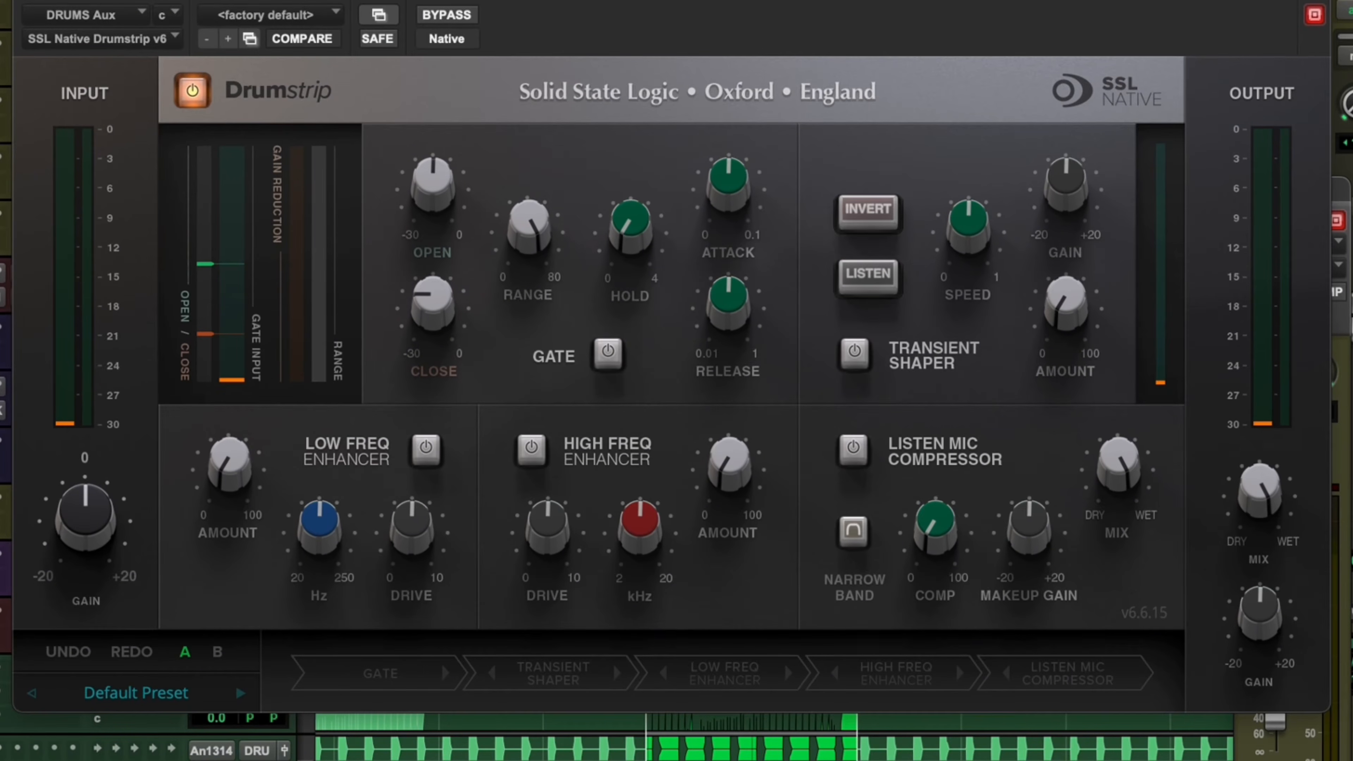
- Enable the Transient Shaper and, during playback, sweep its amount up to 100% and back to about a quarter
click(860, 357)
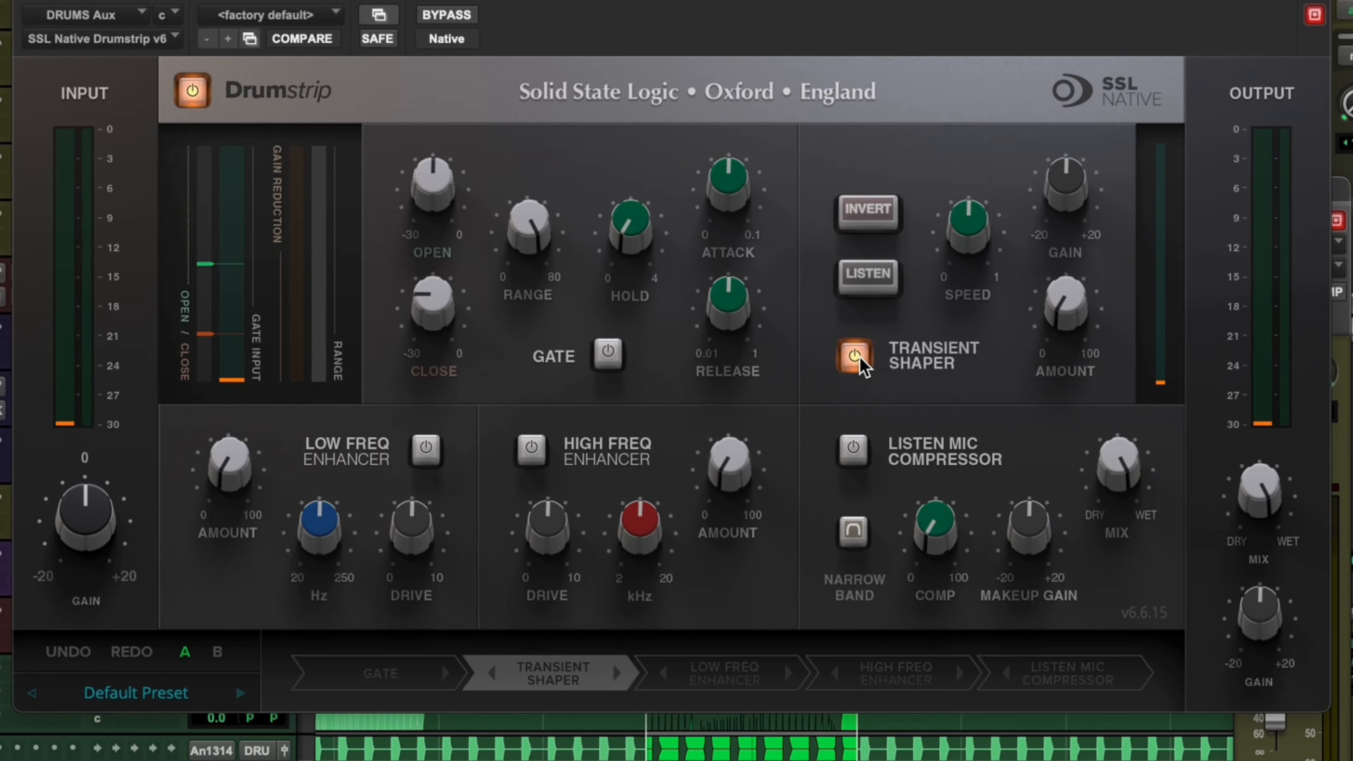
mouse_move(1069, 326)
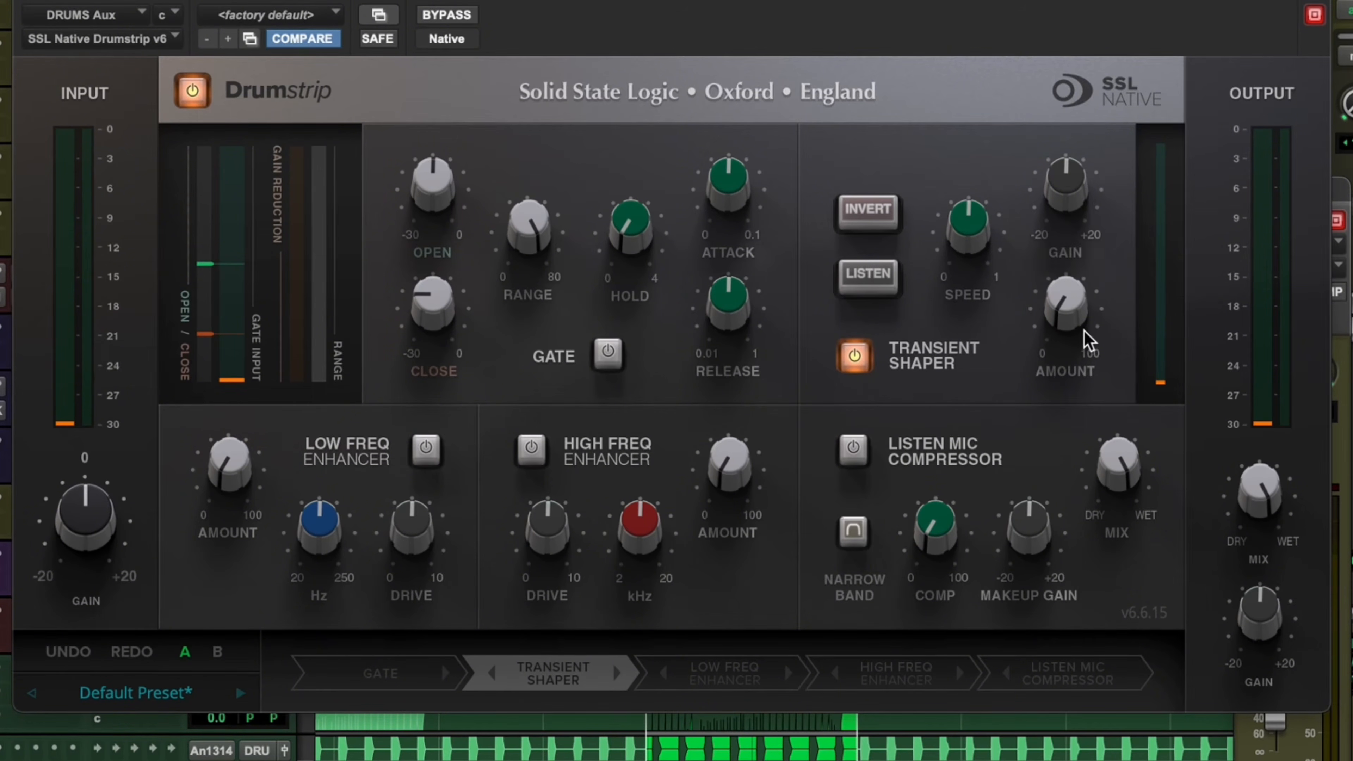
key(space)
drag(1078, 324, 1085, 232)
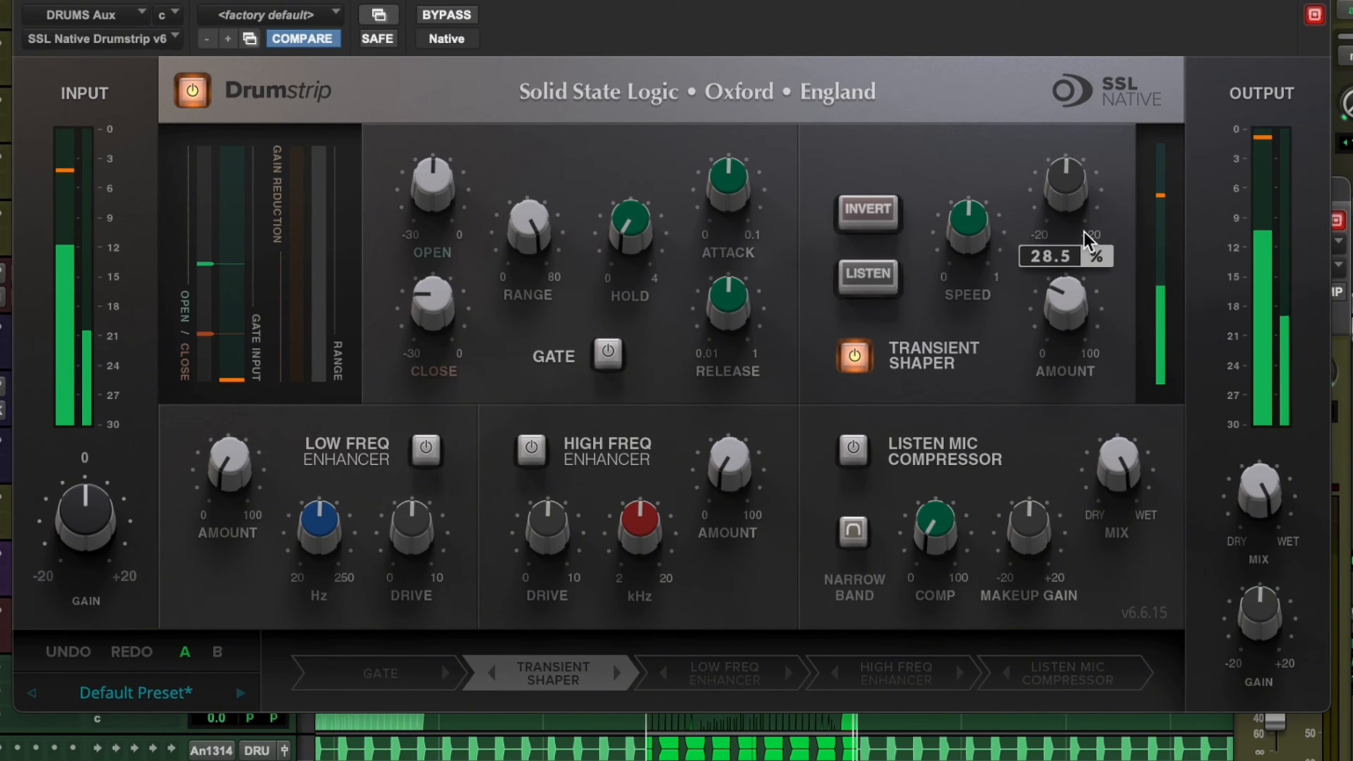
drag(1084, 231, 1134, 34)
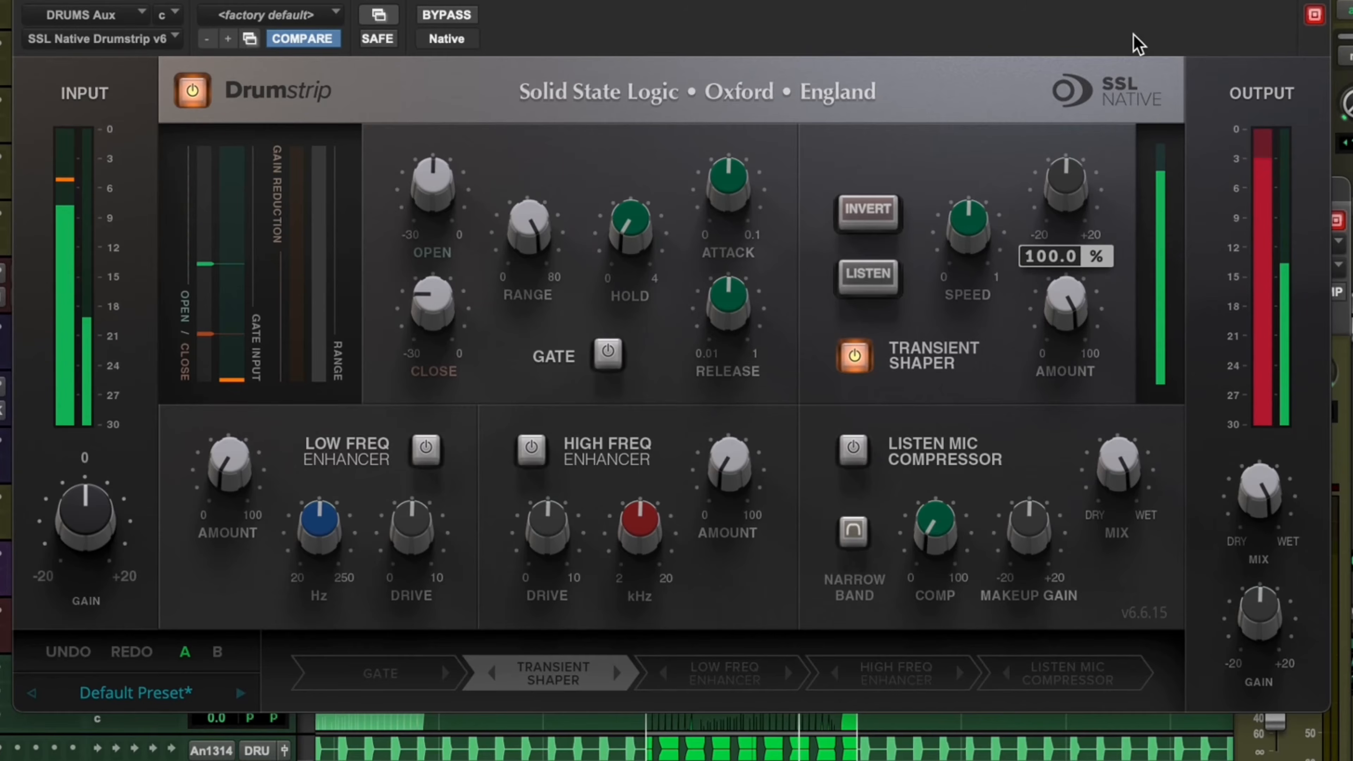
drag(1133, 33, 1078, 235)
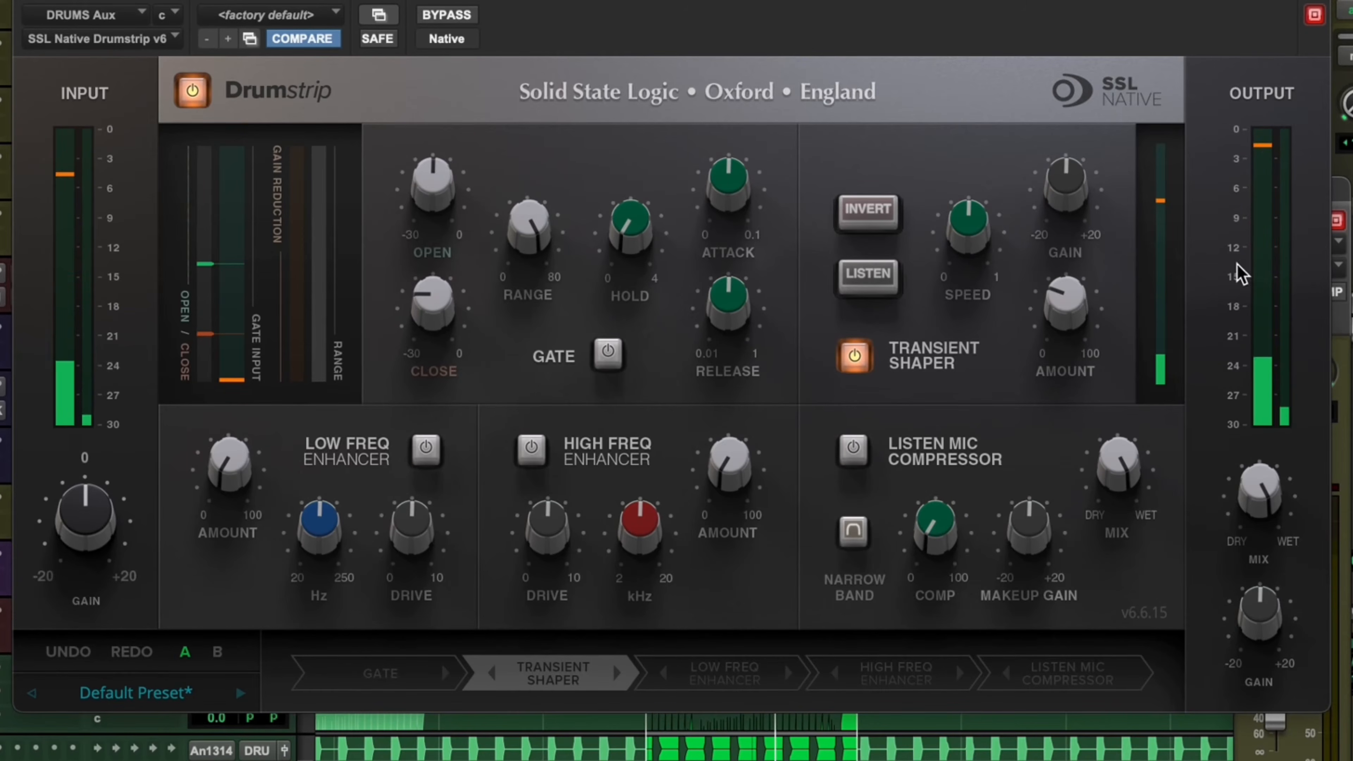
- Compare the drums with the Transient Shaper off and on, raising its amount slightly between comparisons
click(855, 354)
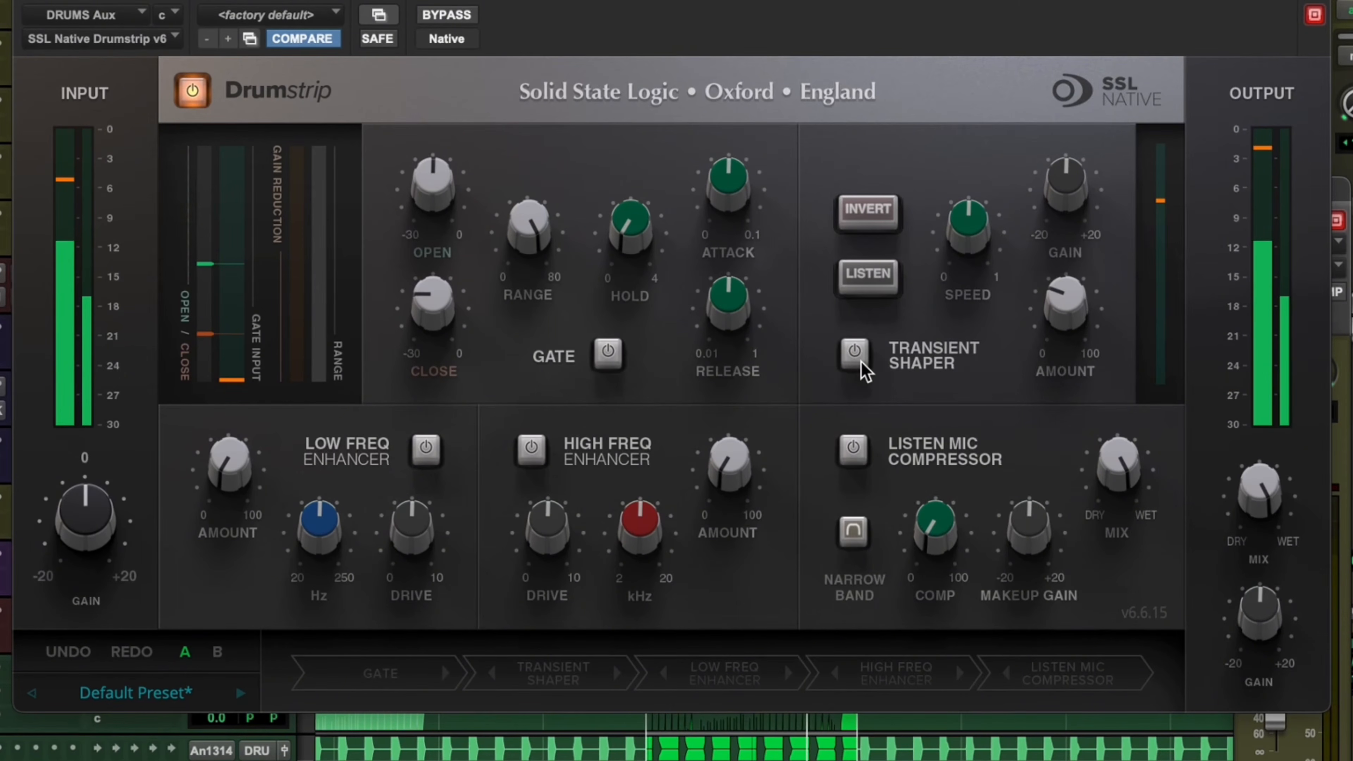
click(856, 355)
mouse_move(1076, 305)
drag(1077, 305, 1078, 302)
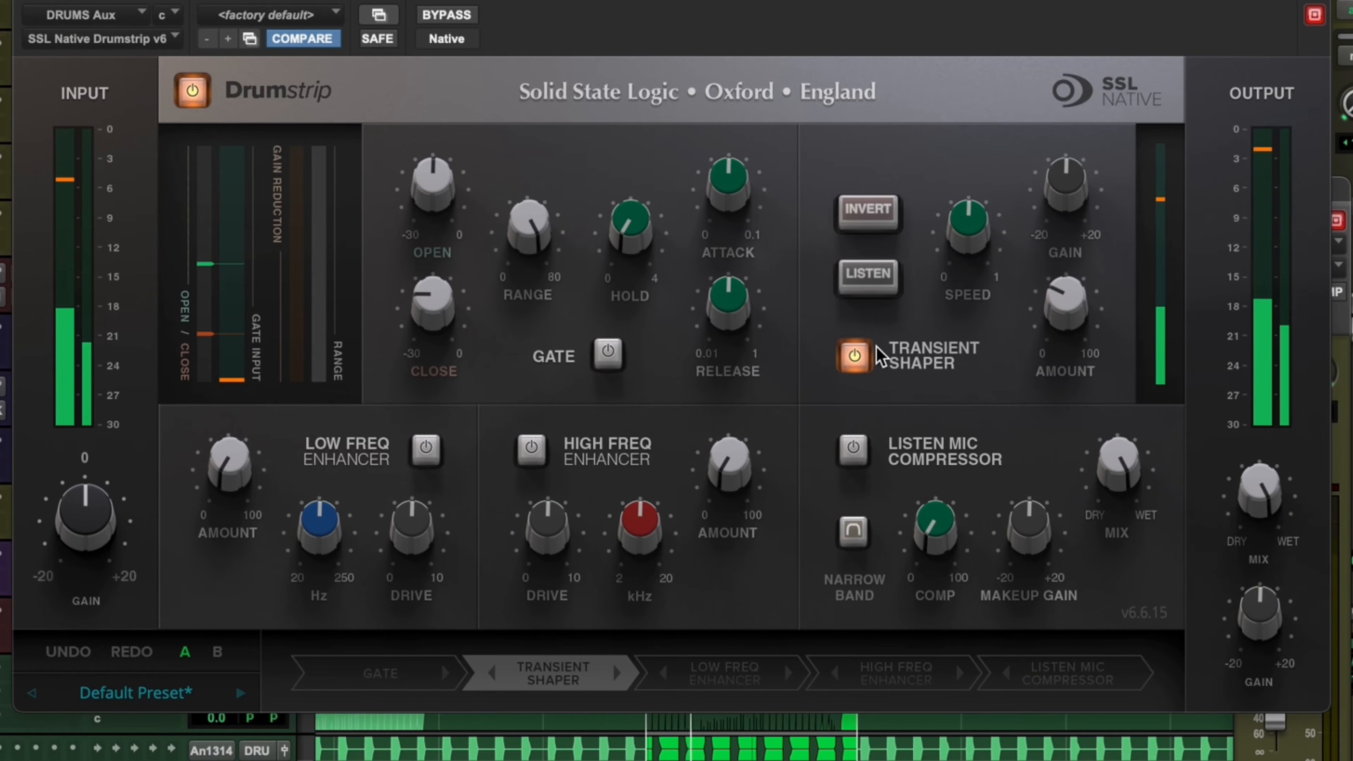
click(854, 357)
click(853, 358)
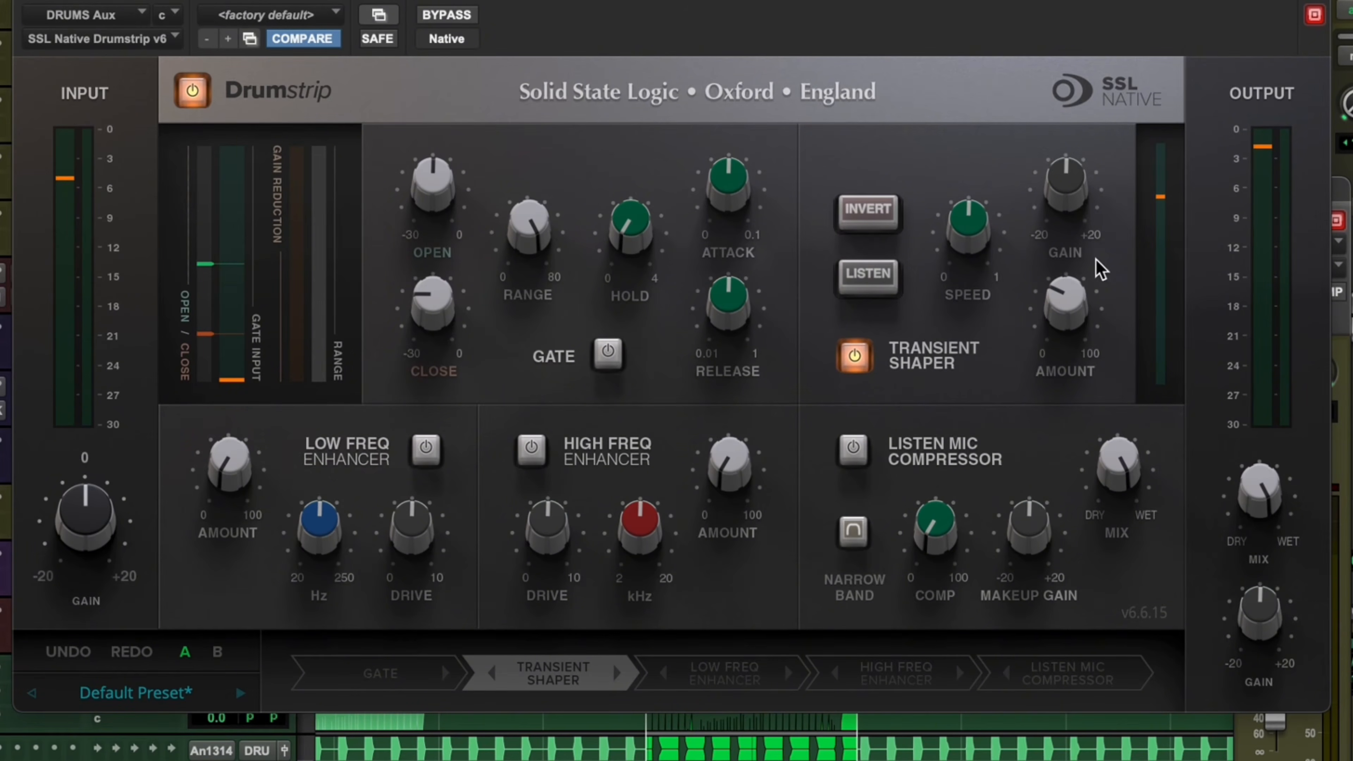
- Try the Transient Shaper's speed at its minimum and at a high setting, and return it to 0.50
mouse_move(953, 251)
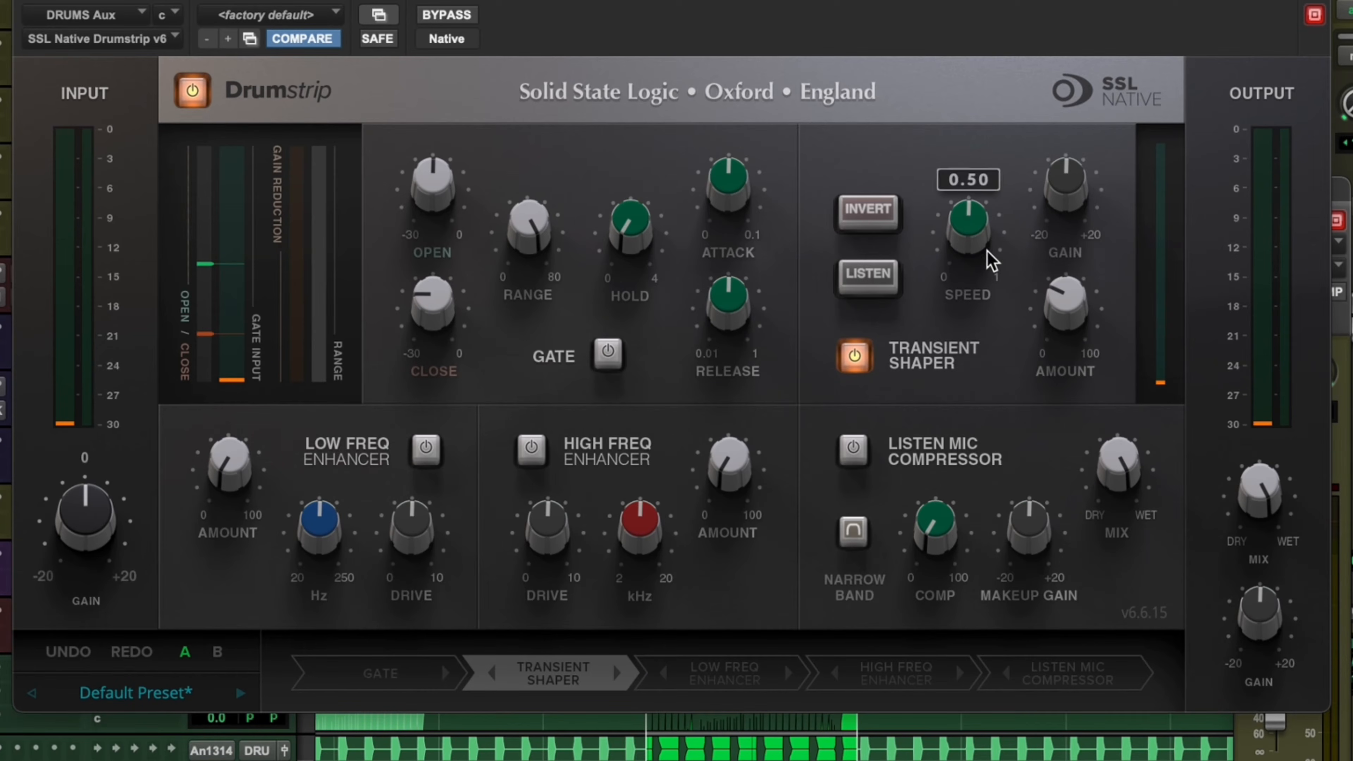
drag(977, 217, 939, 370)
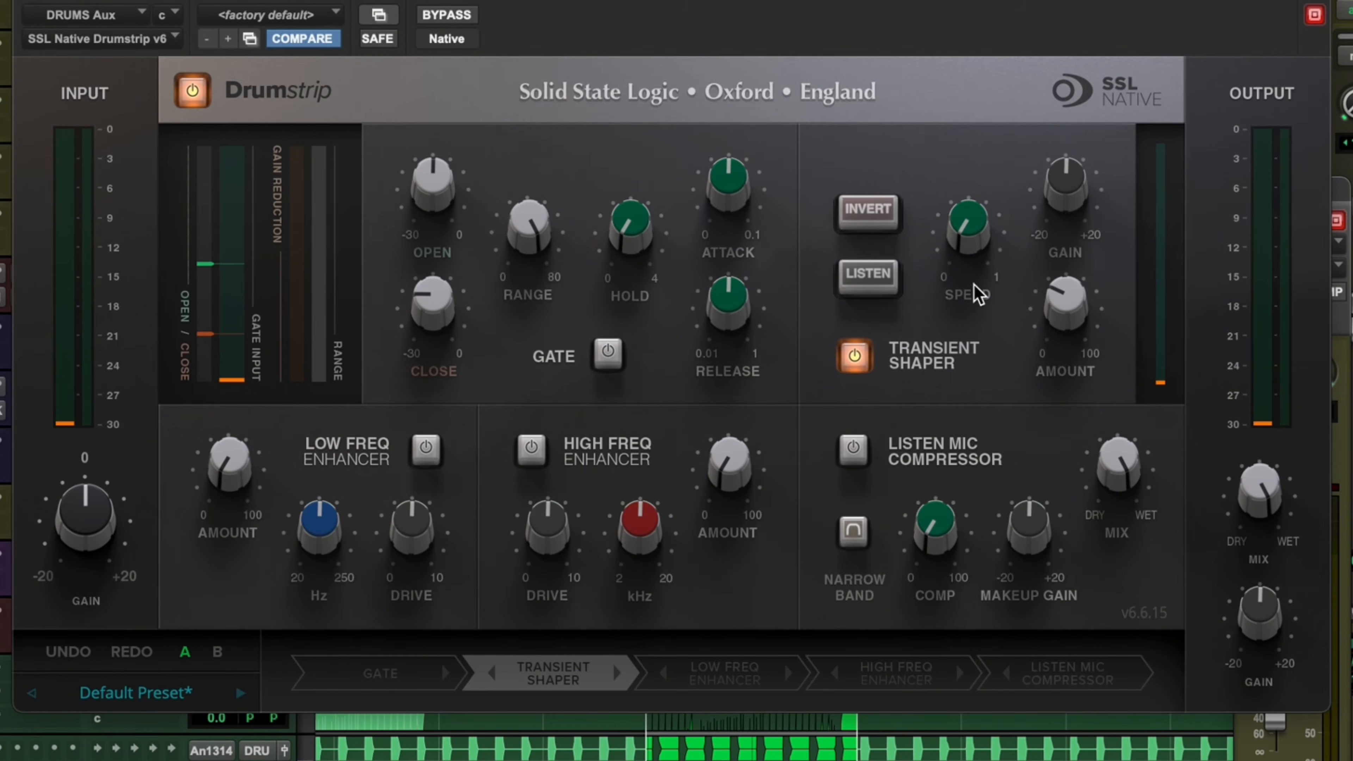
drag(975, 226, 985, 159)
drag(1041, 2, 1297, 218)
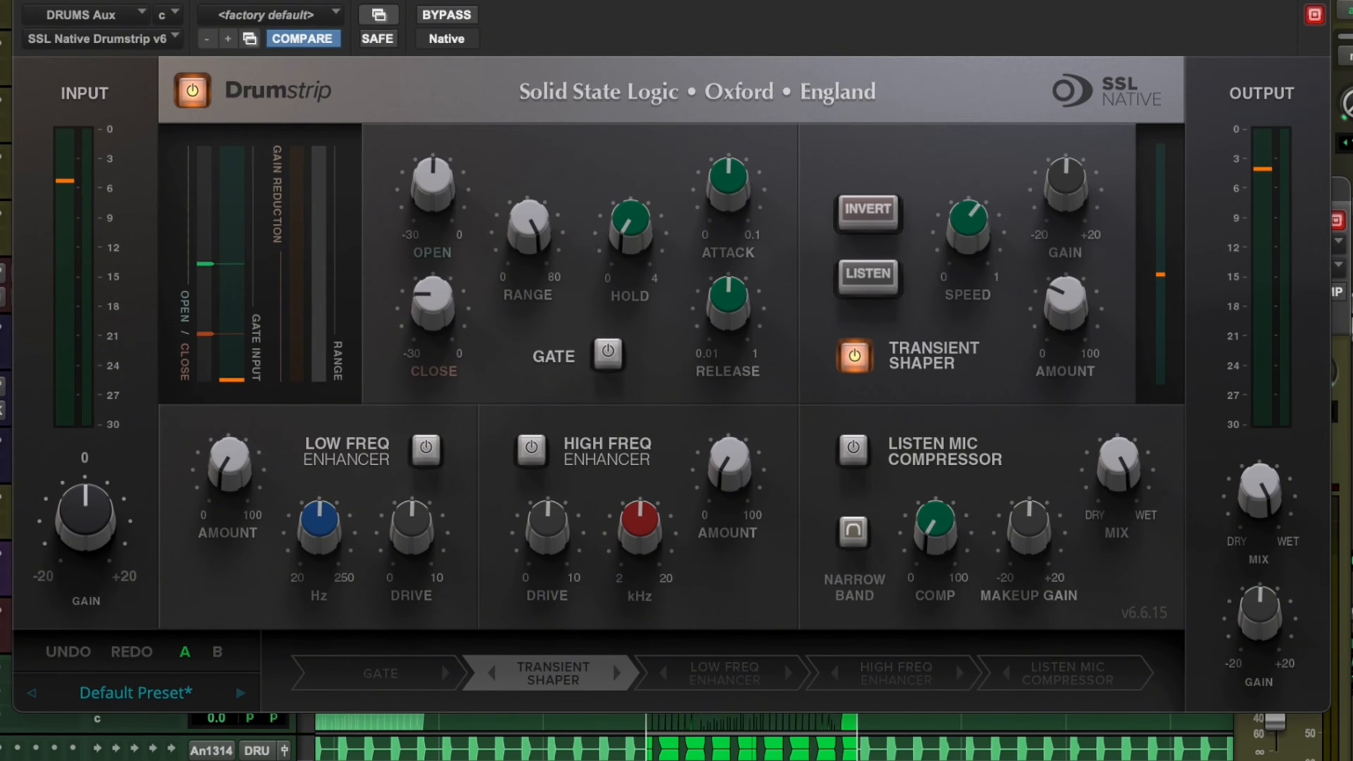
drag(975, 235, 968, 236)
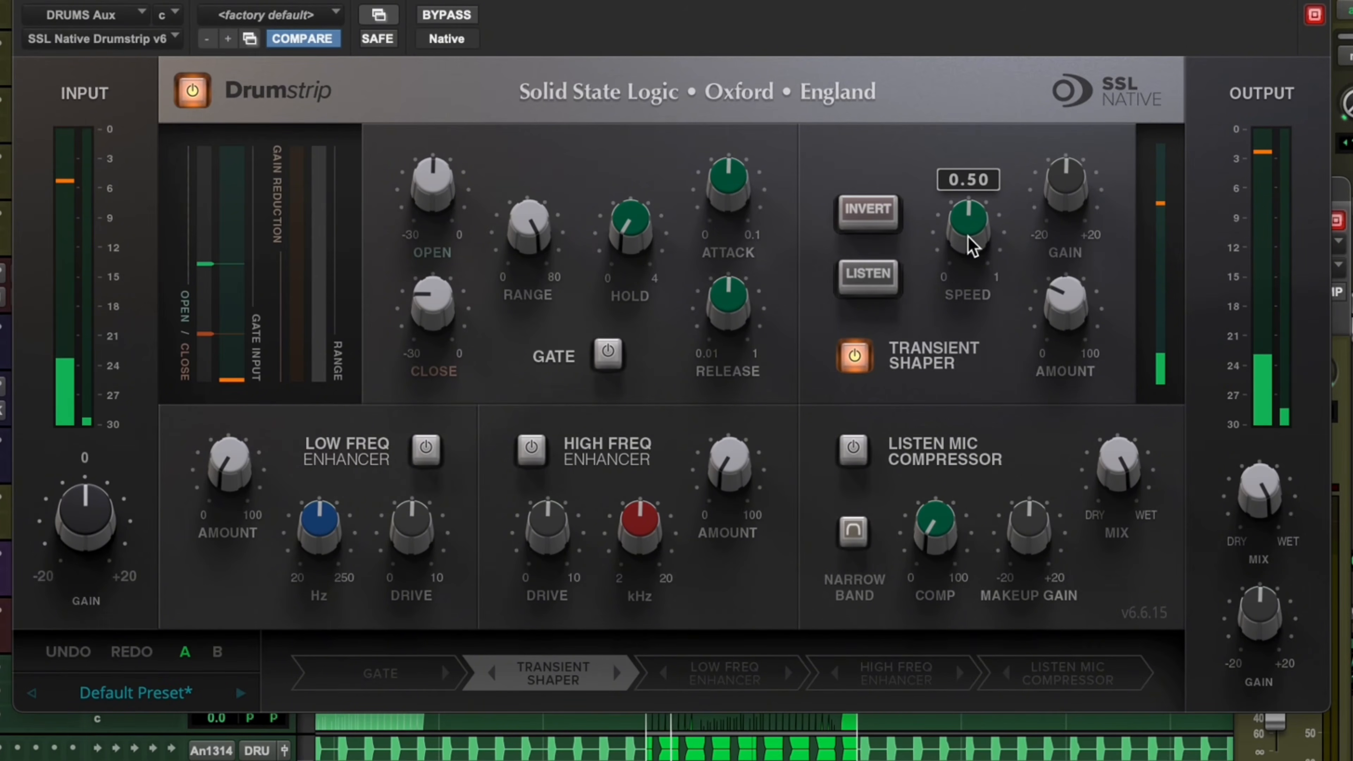
- Lower the Transient Shaper's speed to 0.36 and slightly further while the drums play
drag(971, 246, 962, 279)
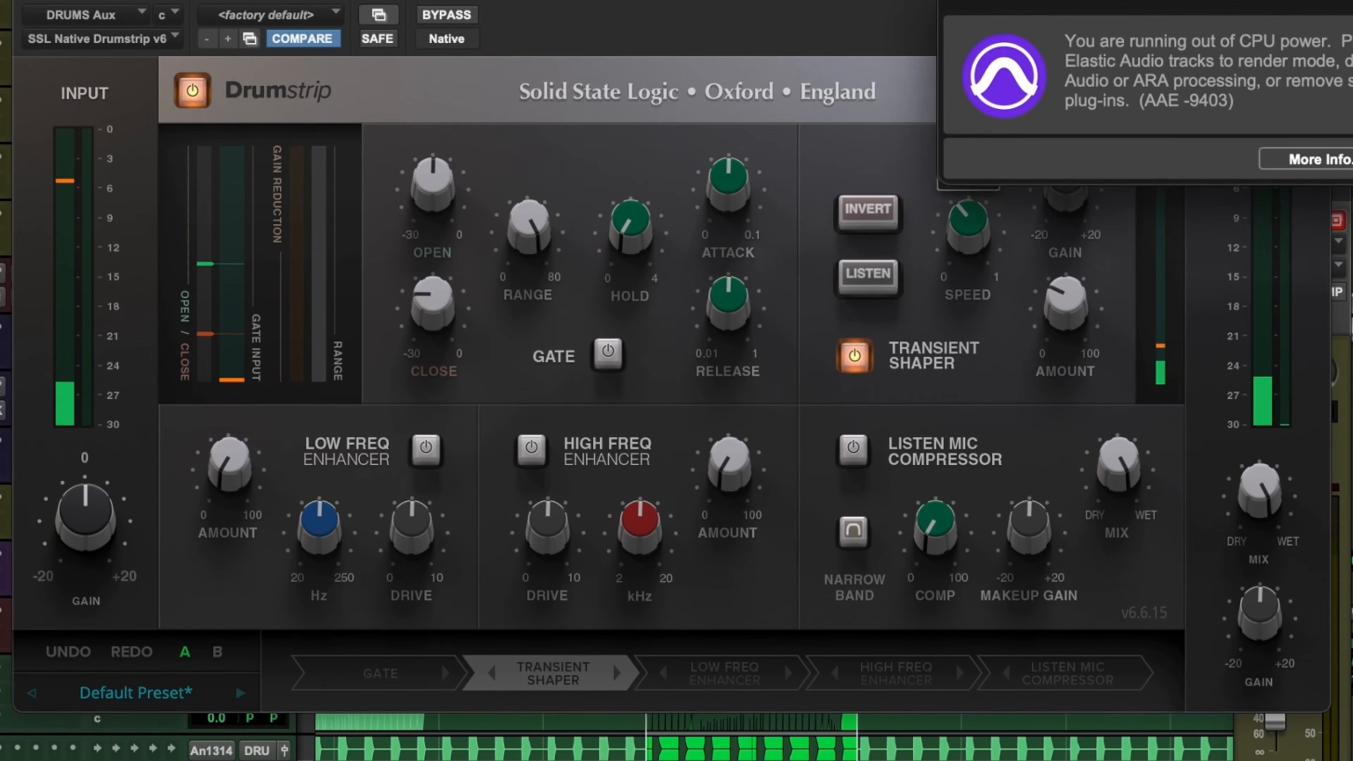
mouse_move(954, 237)
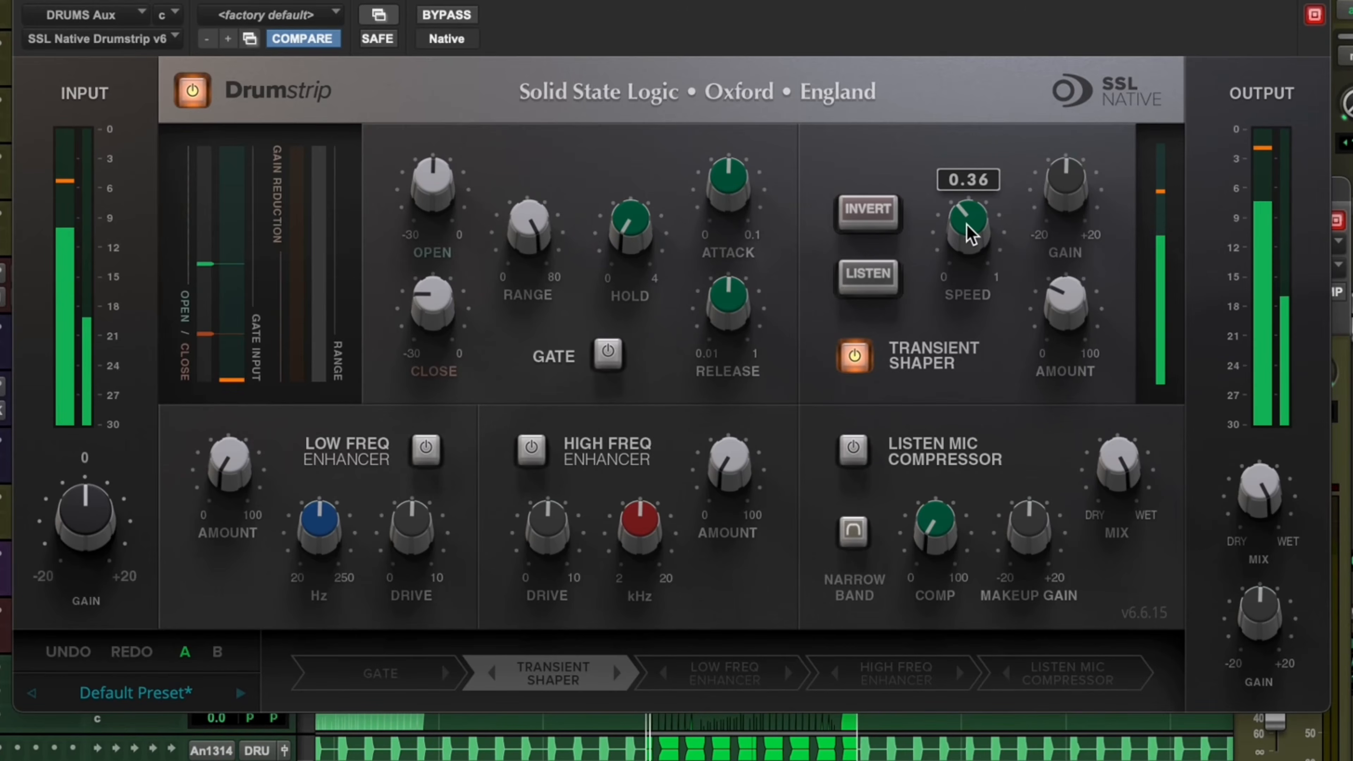
drag(968, 223, 952, 245)
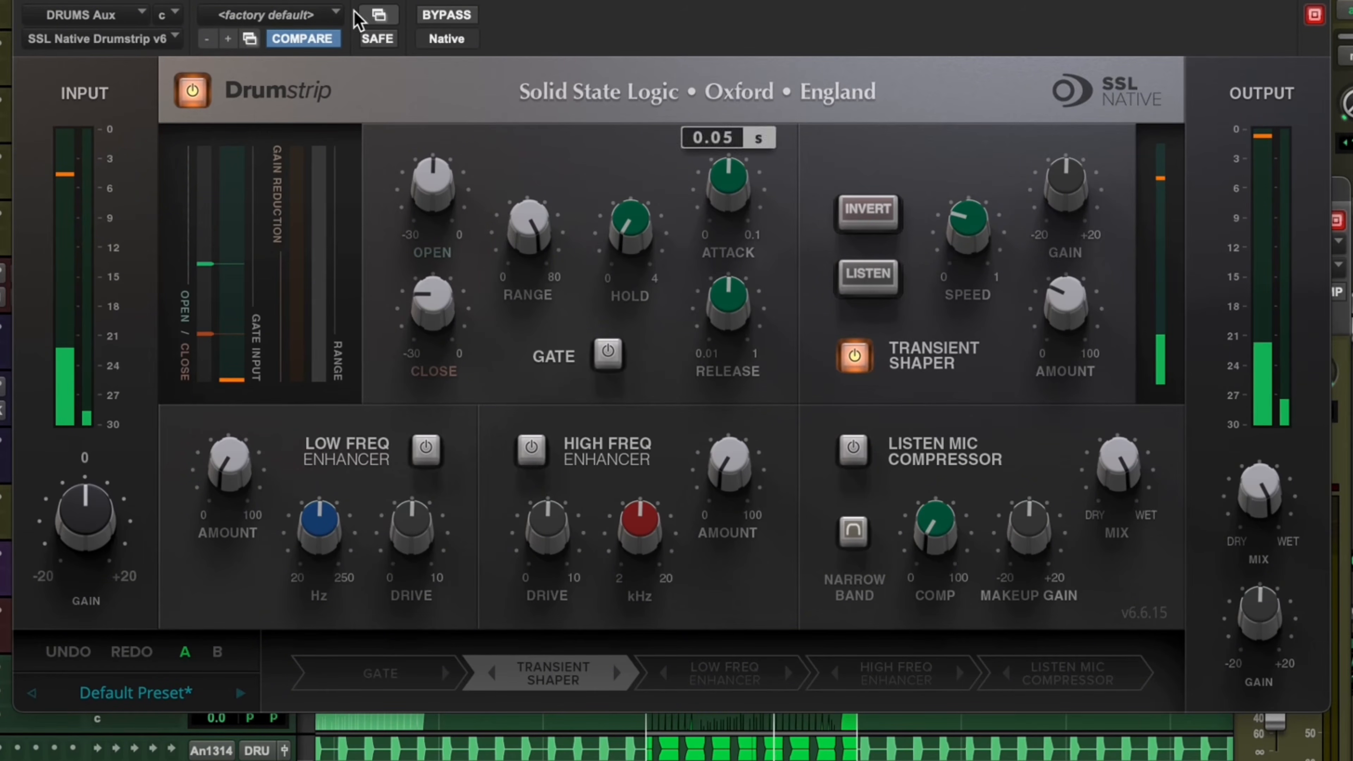
- Compare the drums with the plug-in bypassed and active, and audition the Transient Shaper's isolated signal with Listen before stopping playback
click(444, 16)
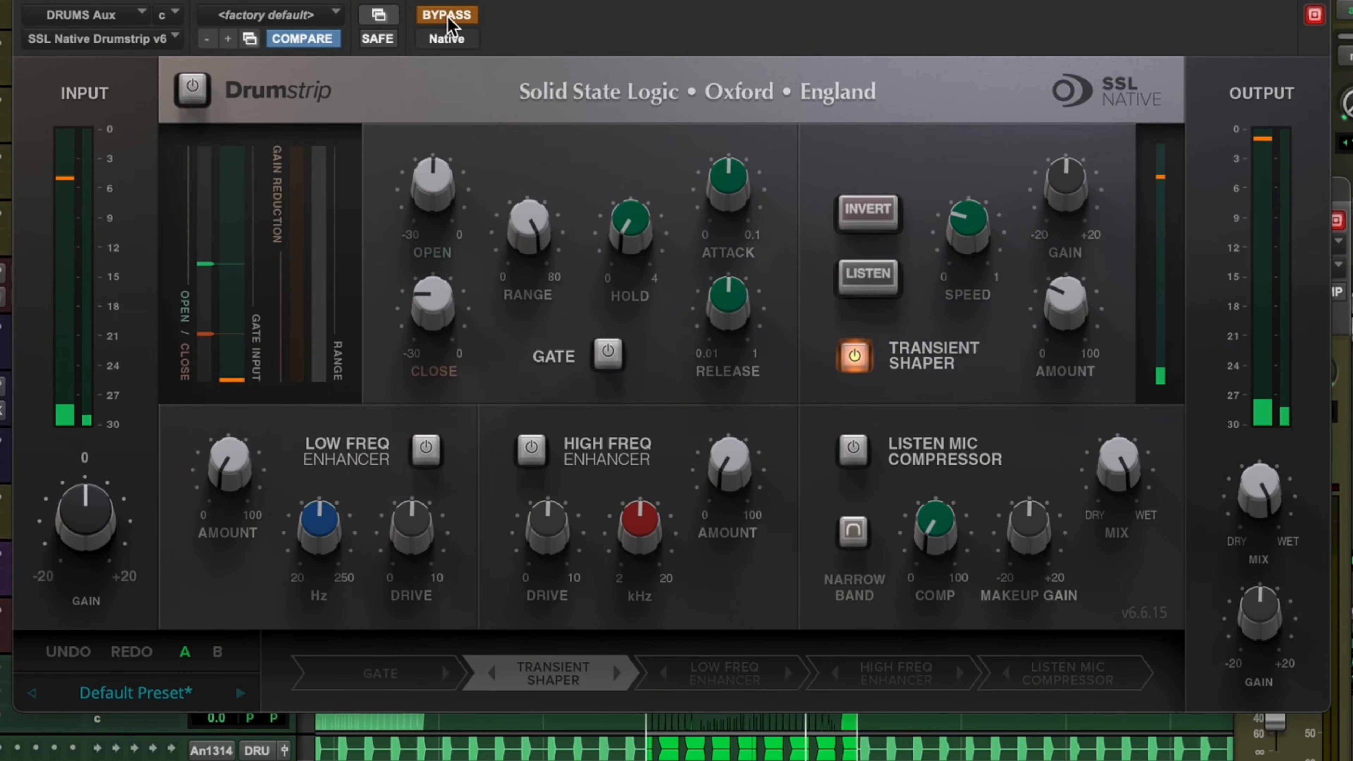
click(448, 19)
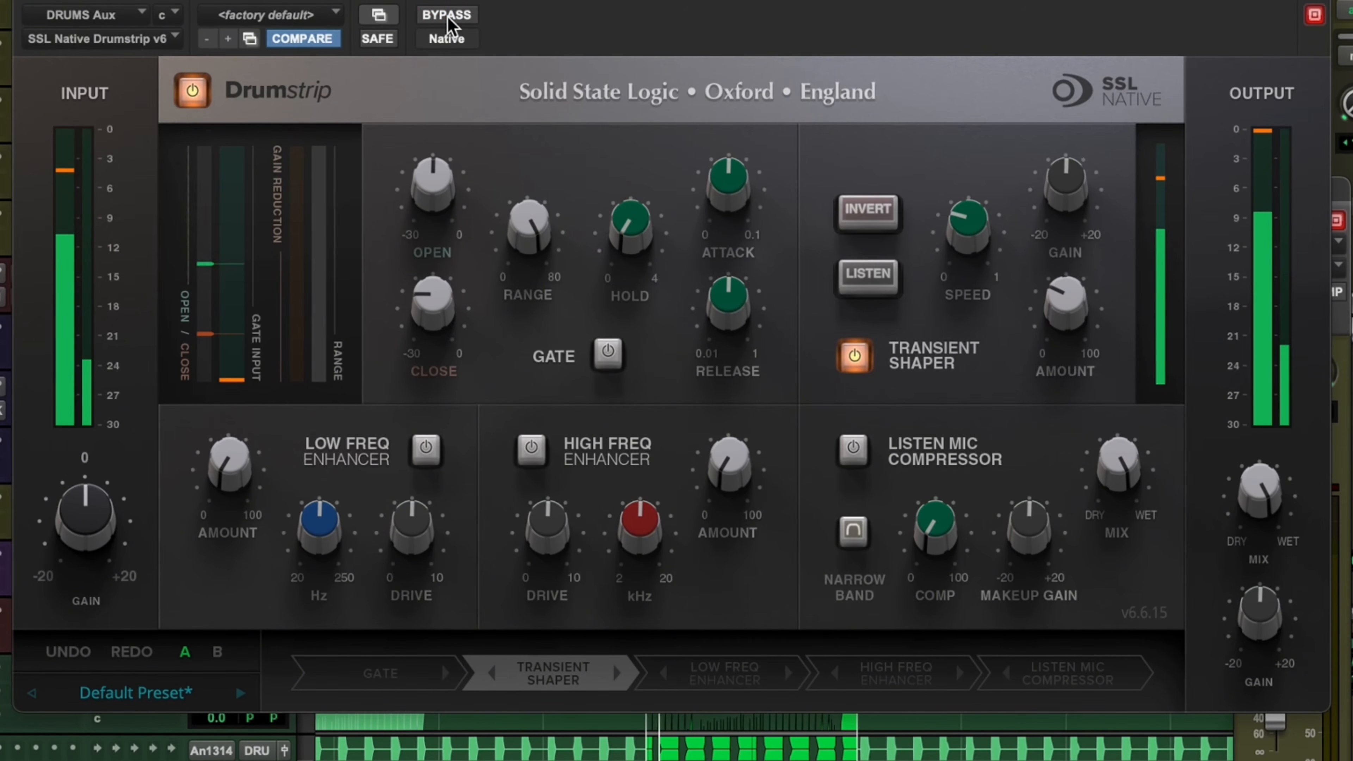
mouse_move(1101, 216)
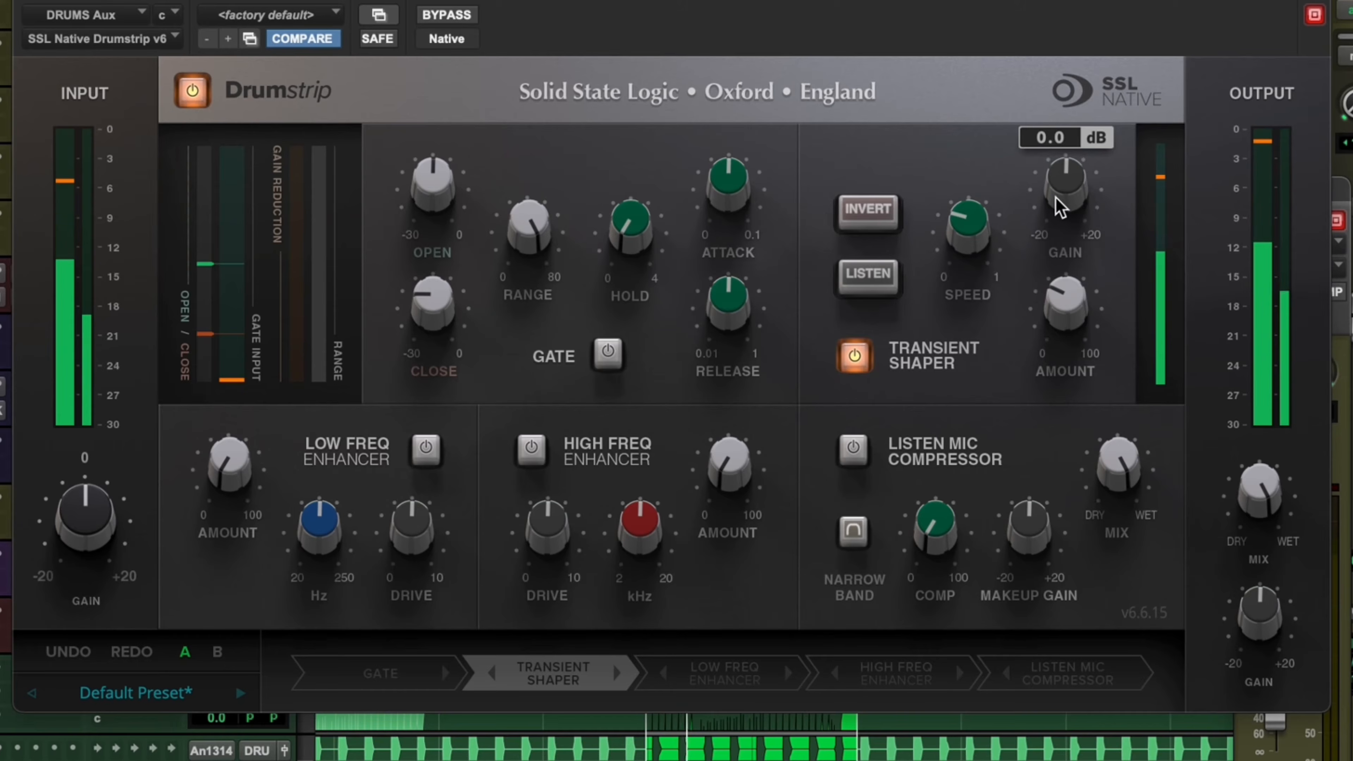
click(873, 282)
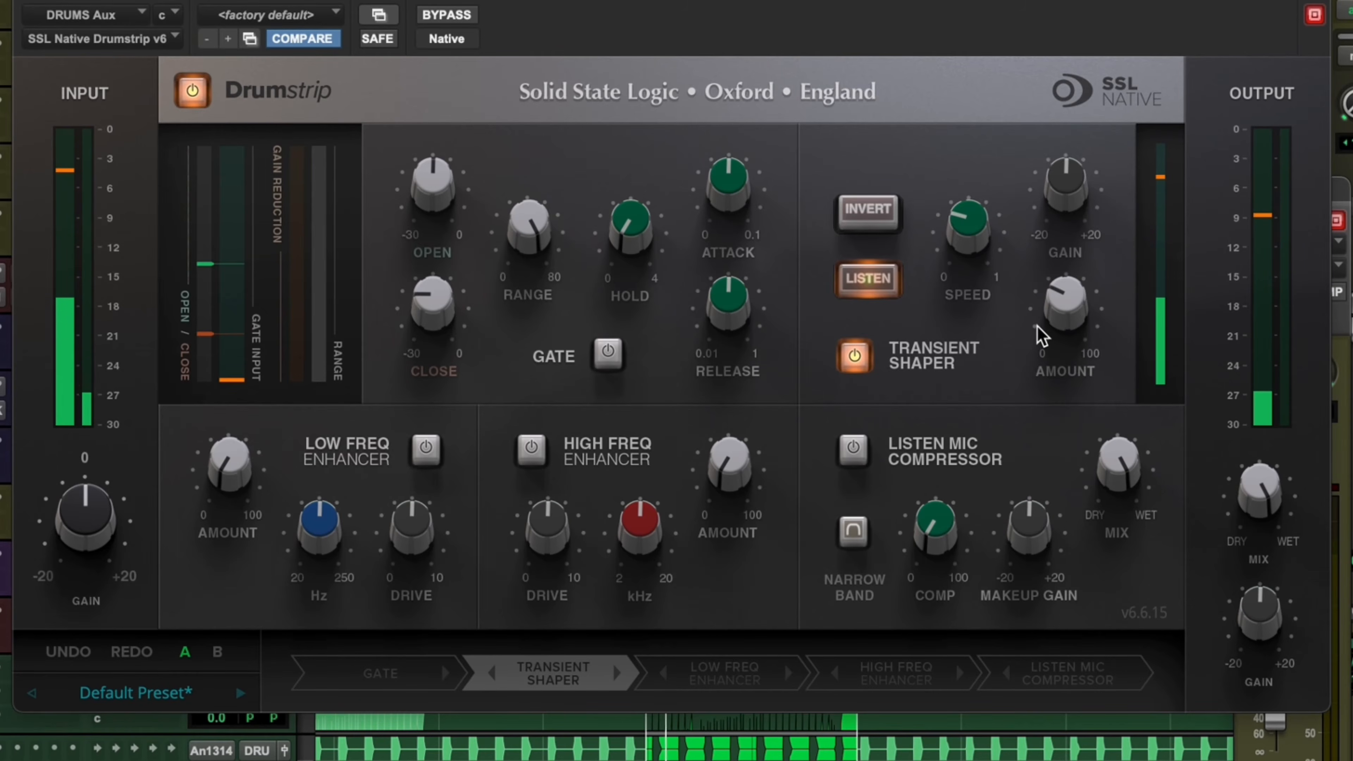
click(868, 278)
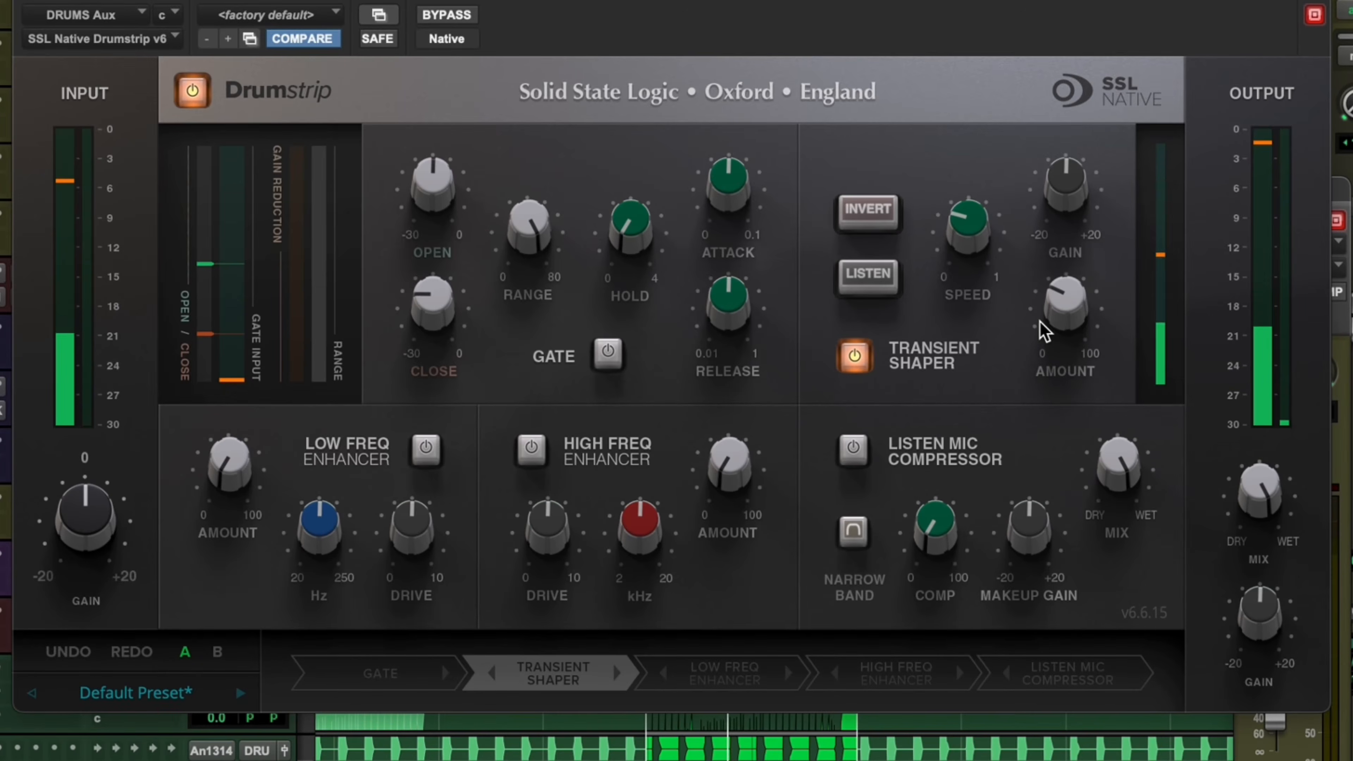
key(space)
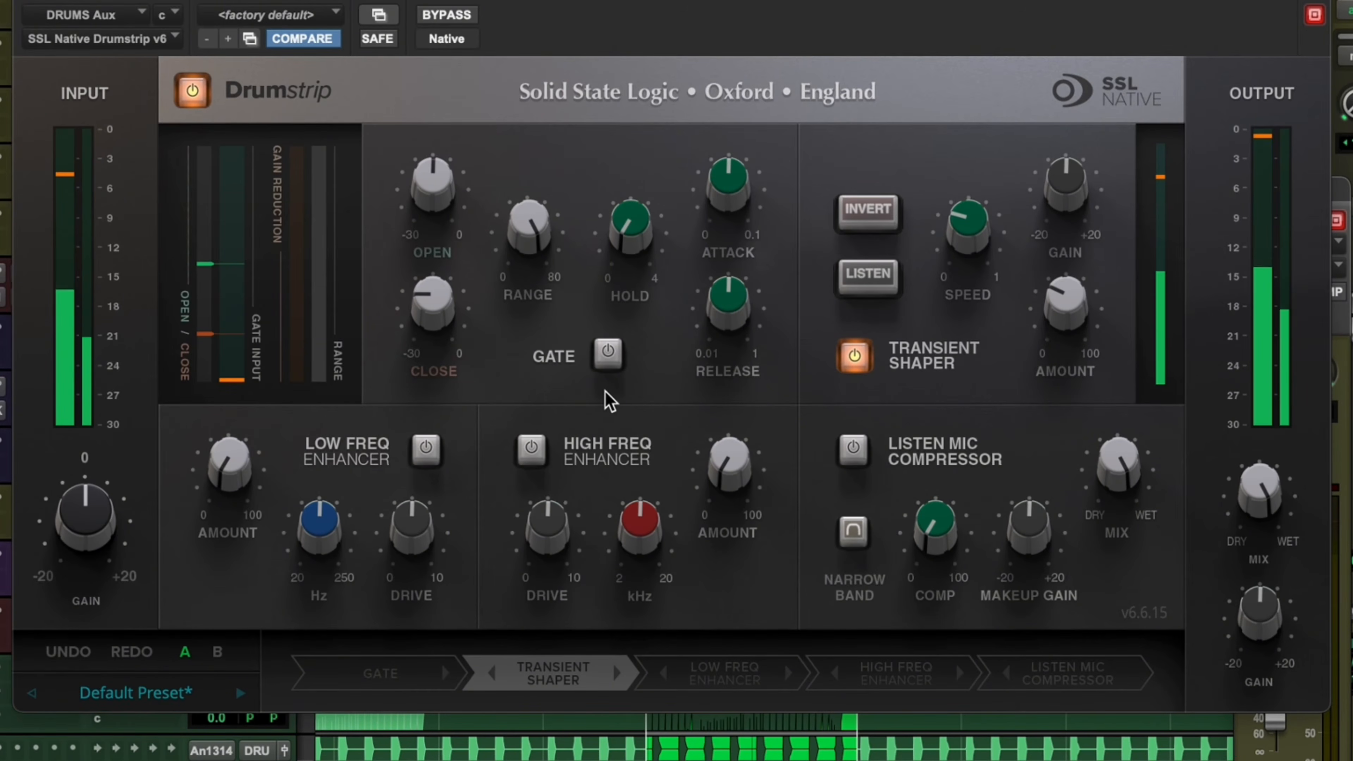
- Enable the Low Freq Enhancer and raise its amount to 23.3% during playback
click(421, 450)
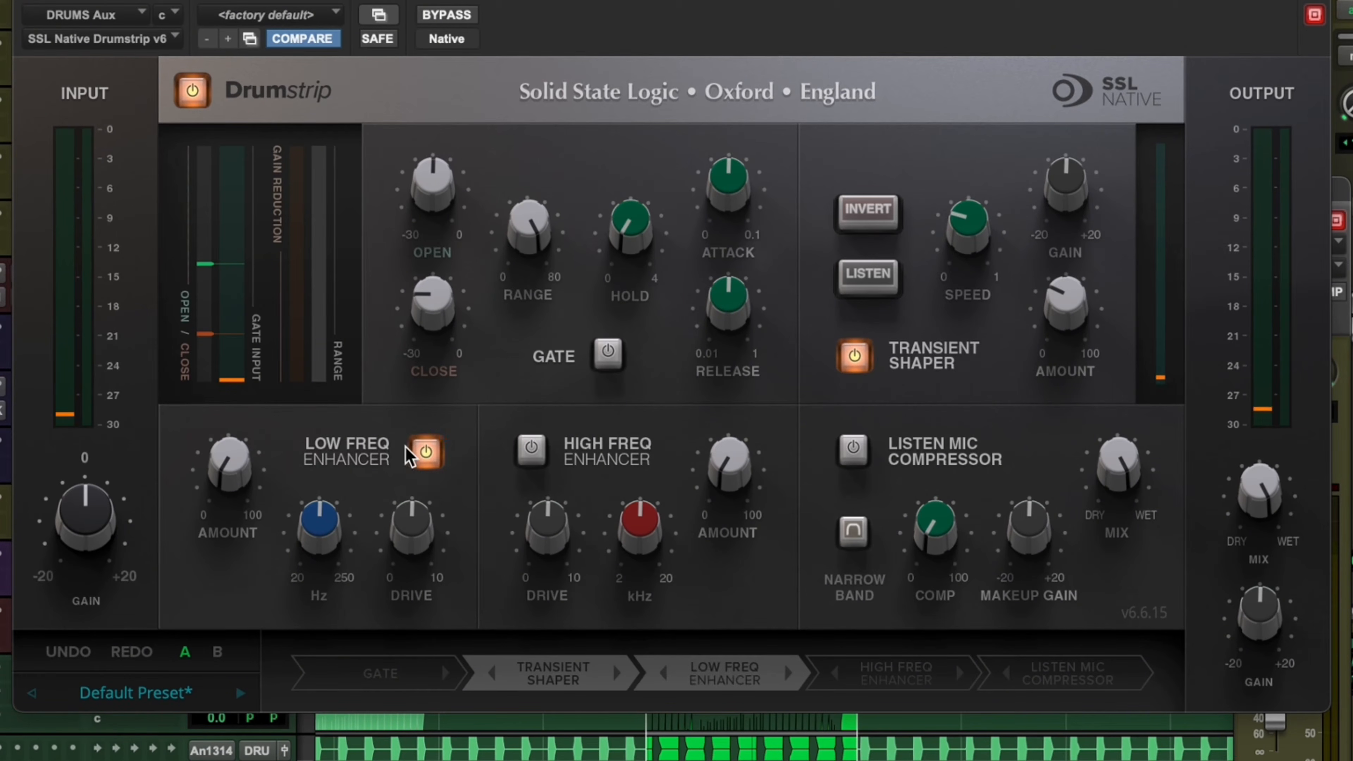
mouse_move(238, 487)
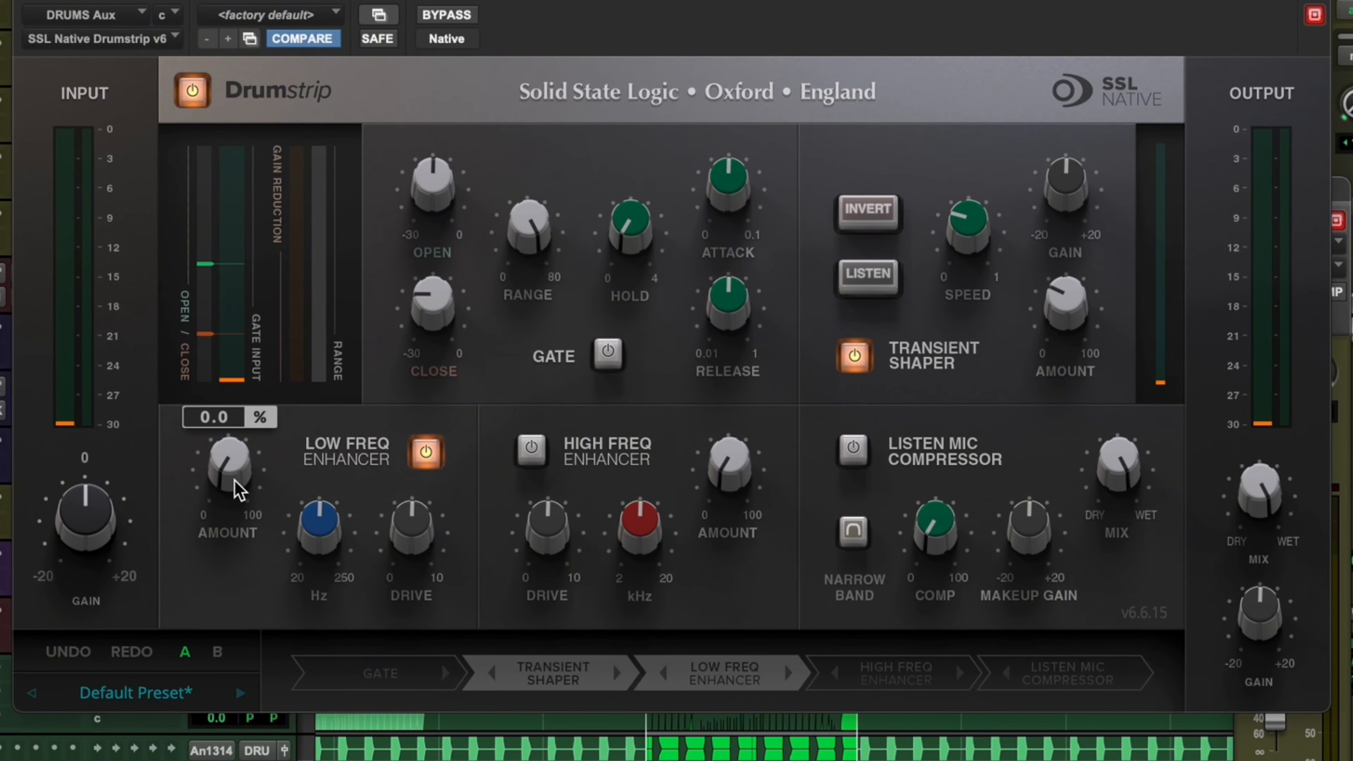
mouse_move(329, 541)
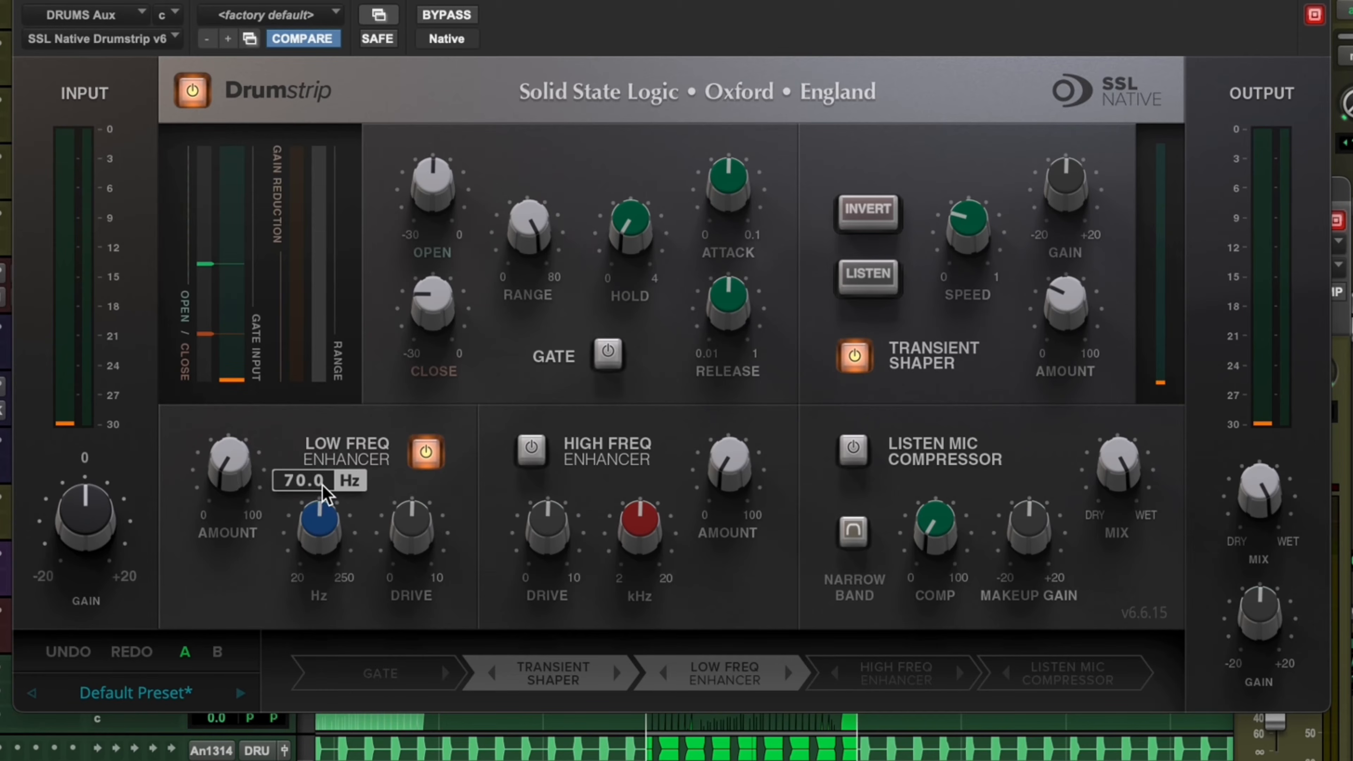
mouse_move(270, 472)
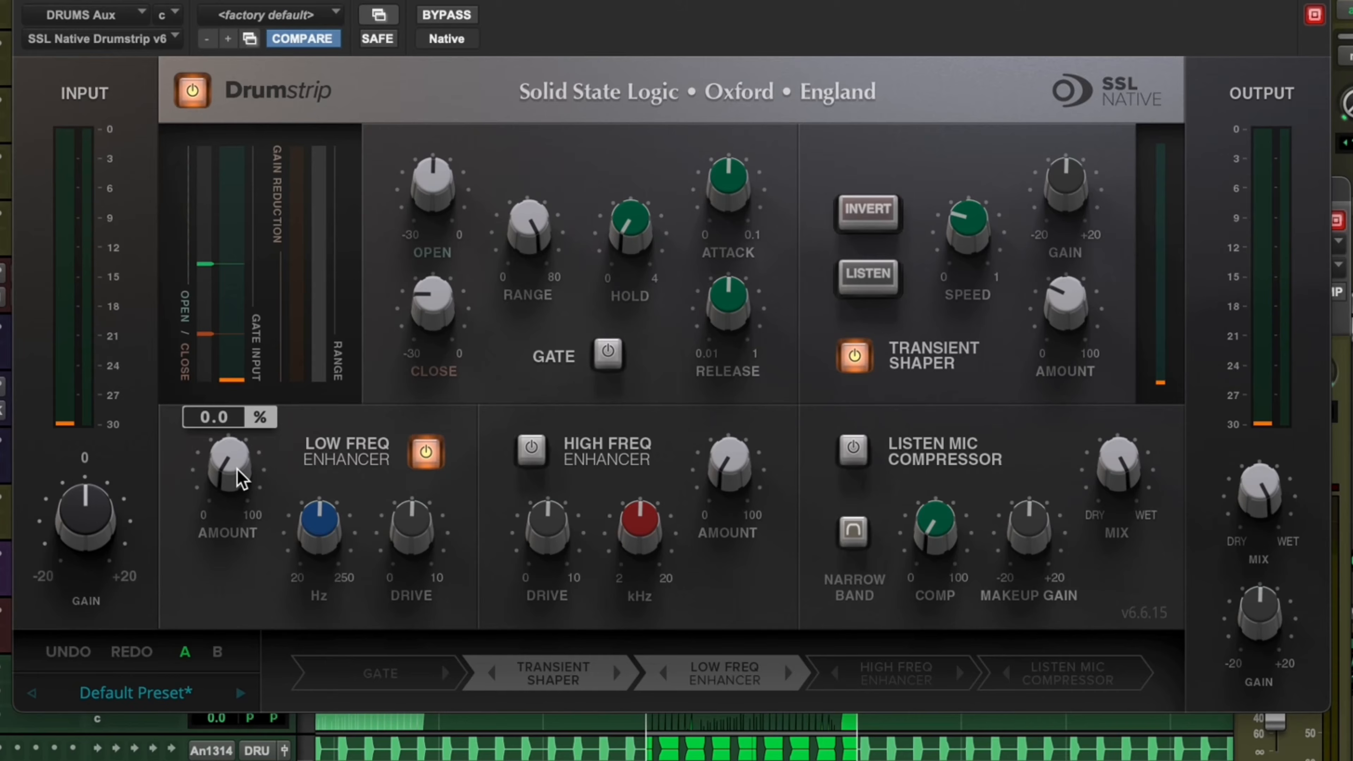
key(space)
drag(236, 468, 246, 403)
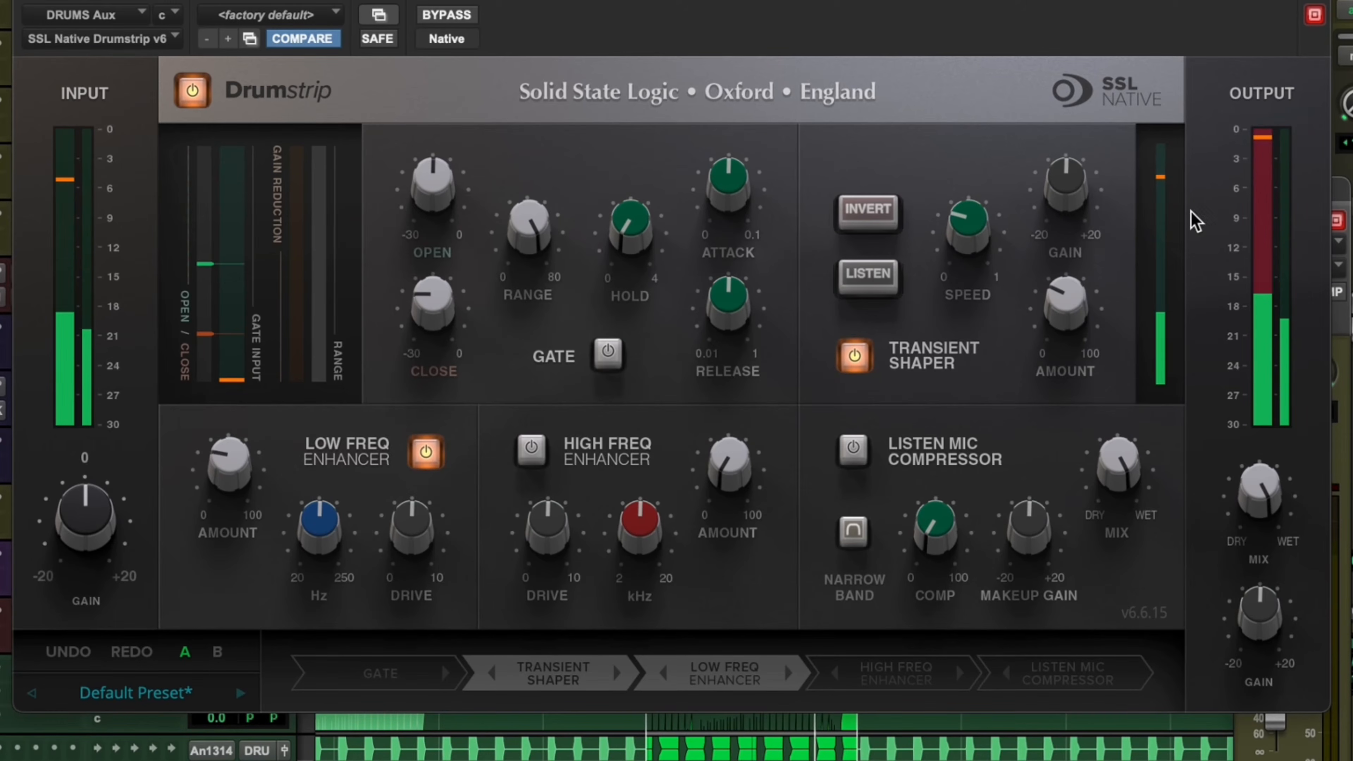
- Lower the Low Freq Enhancer's amount to slightly under 13.8% and raise its drive to about 8
mouse_move(239, 475)
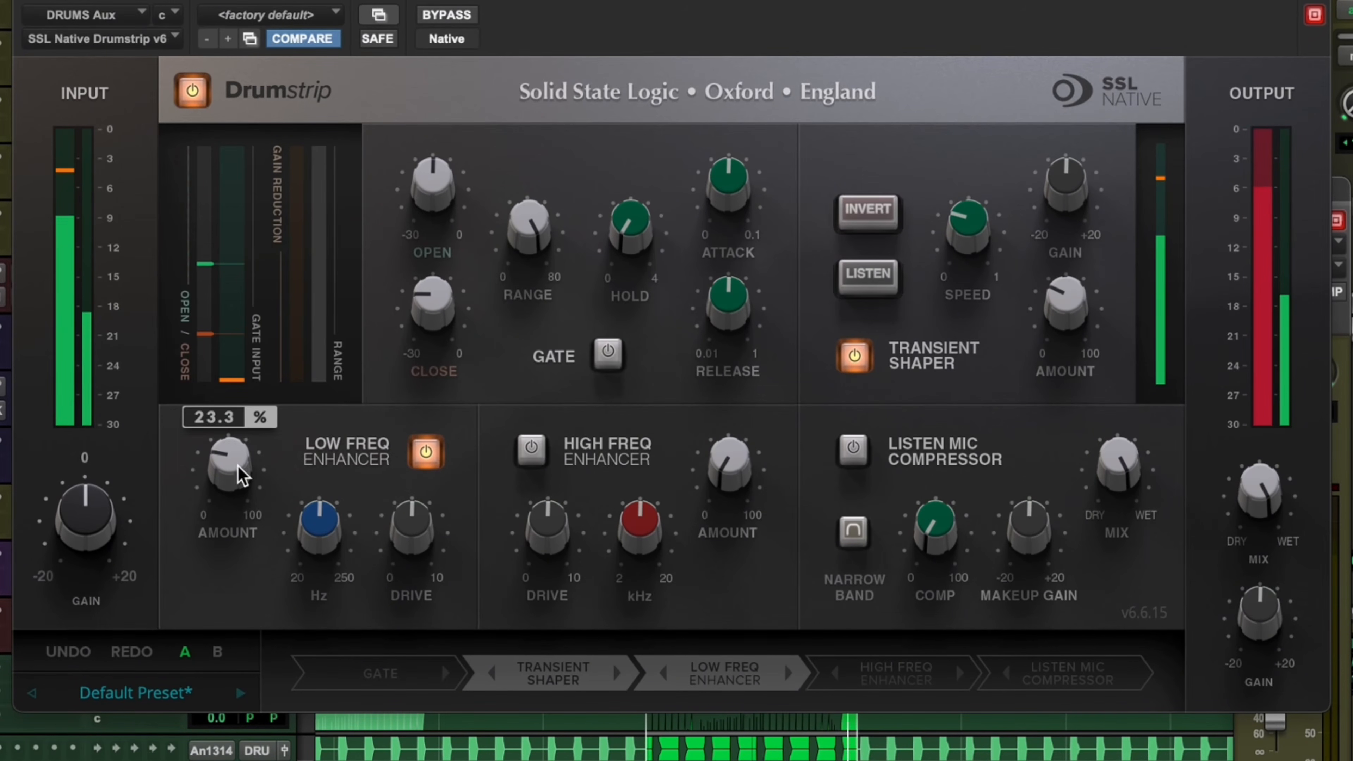
drag(240, 474, 239, 495)
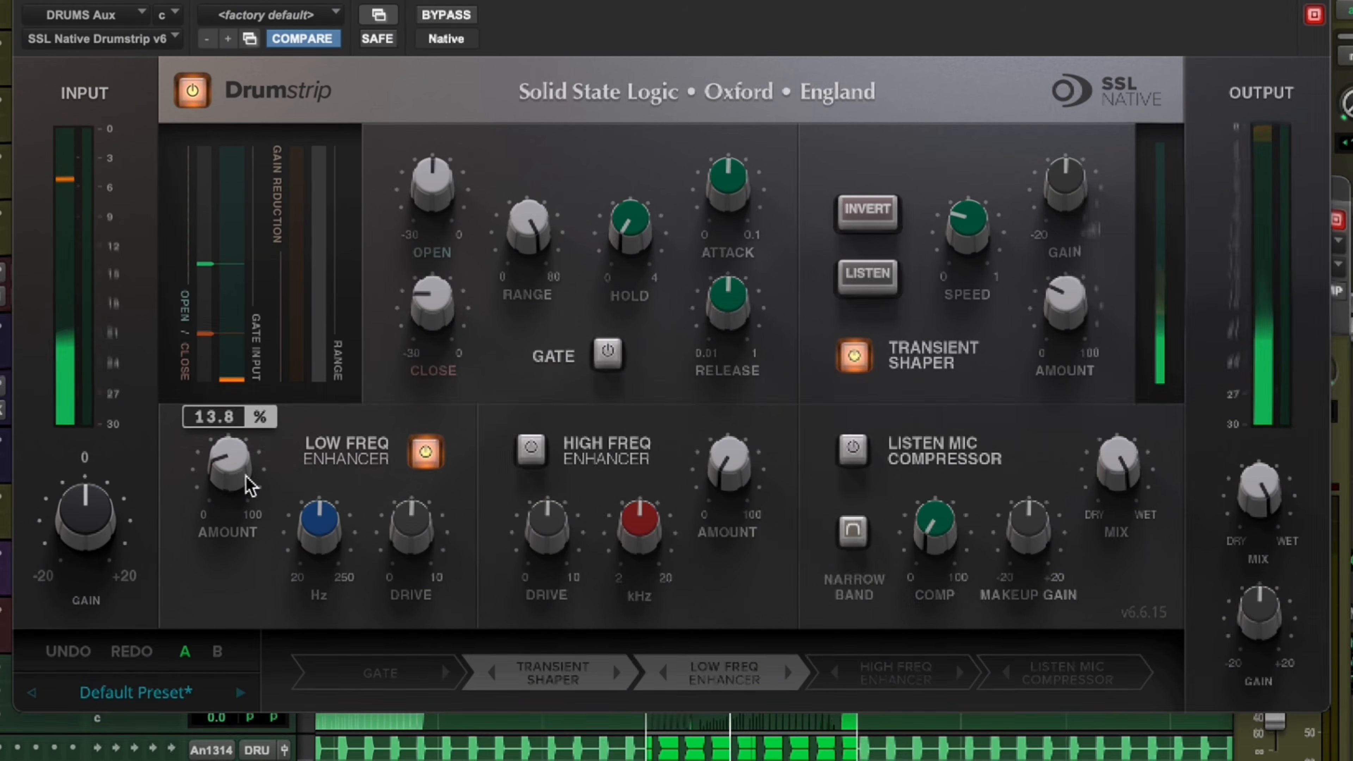
mouse_move(234, 468)
mouse_down()
mouse_move(234, 517)
mouse_move(242, 484)
mouse_move(228, 463)
mouse_up()
mouse_move(414, 538)
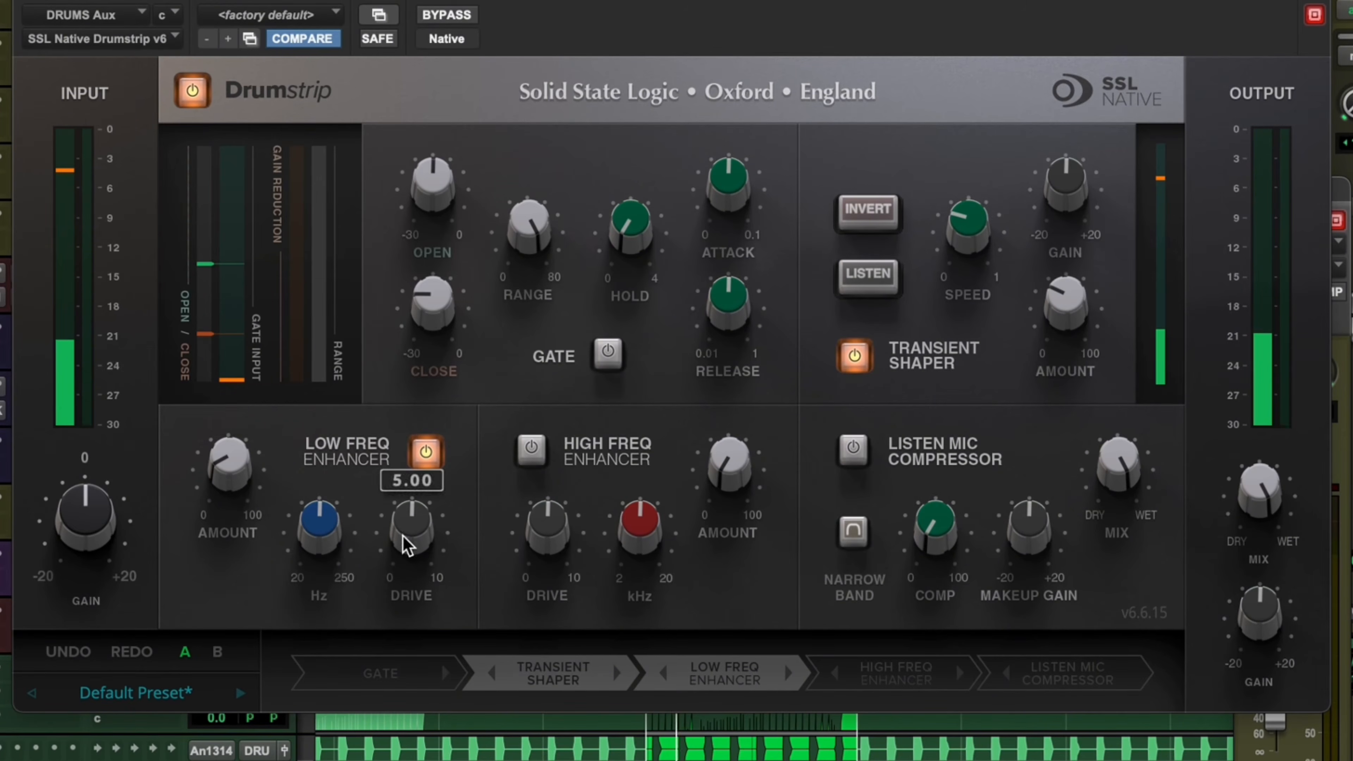
drag(407, 545, 422, 447)
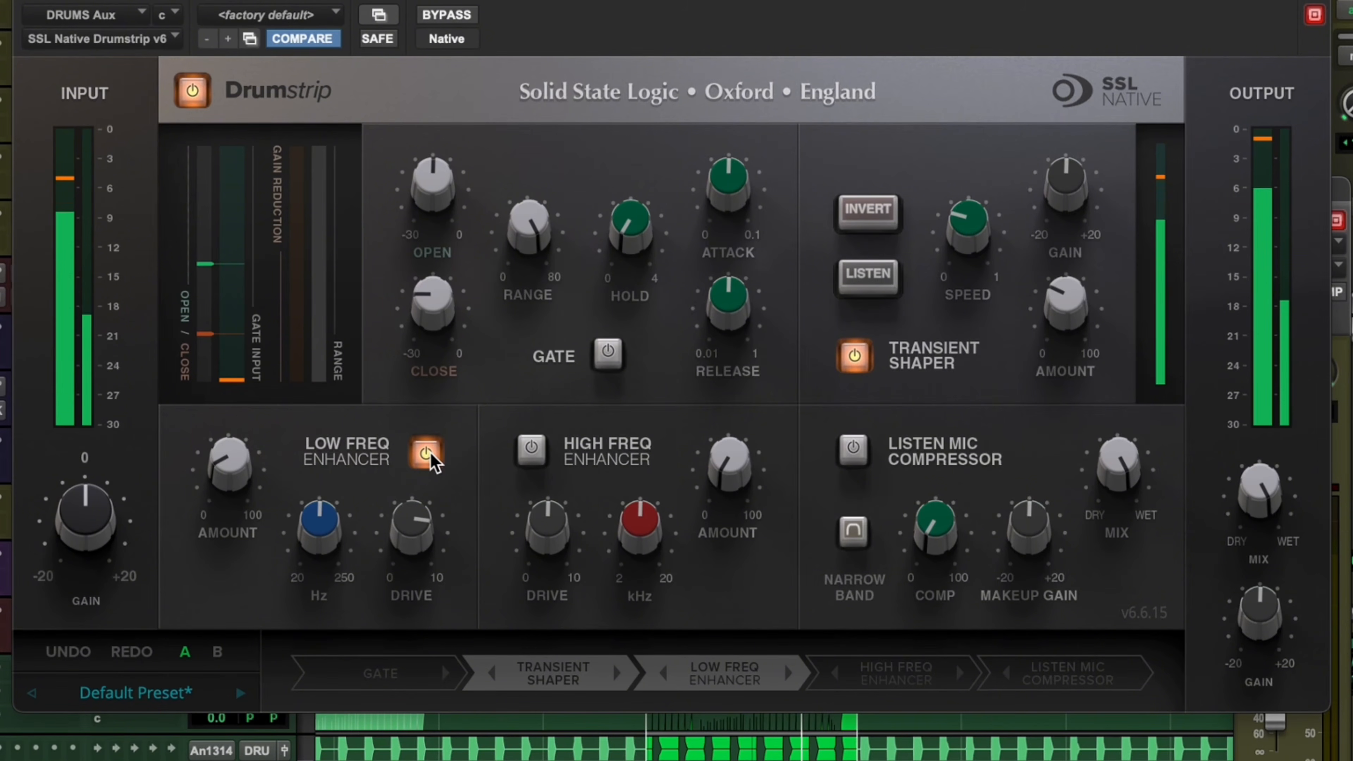
- Compare the drums with the Low Freq Enhancer off and on, leaving it enabled
click(432, 454)
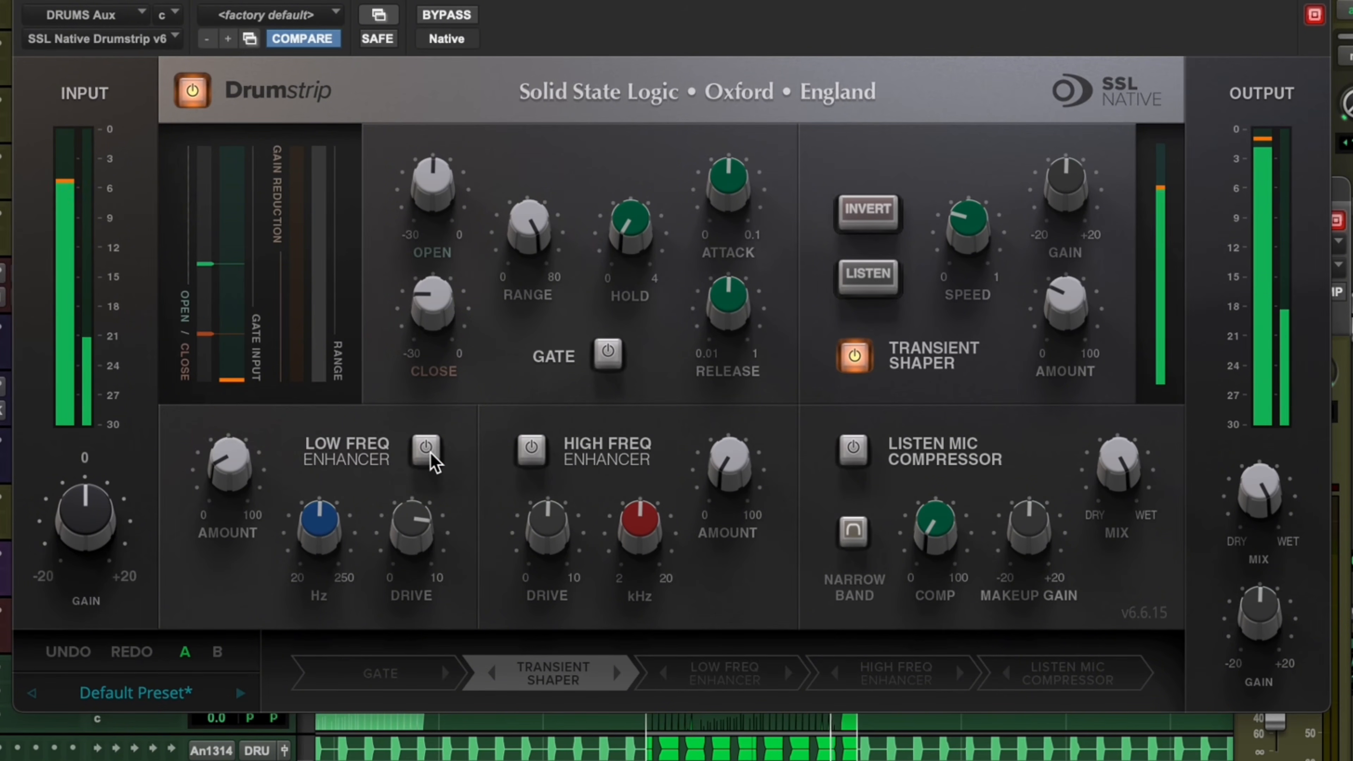
click(431, 452)
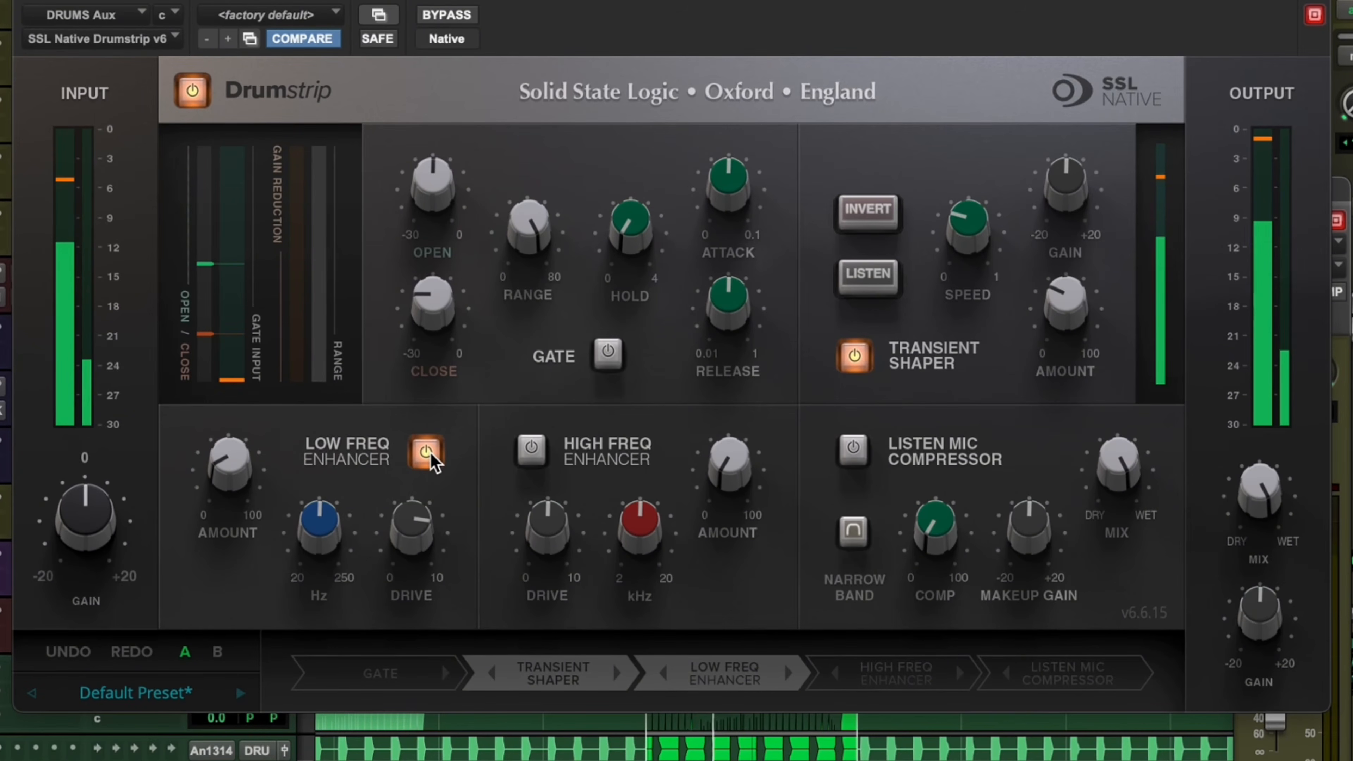
click(430, 452)
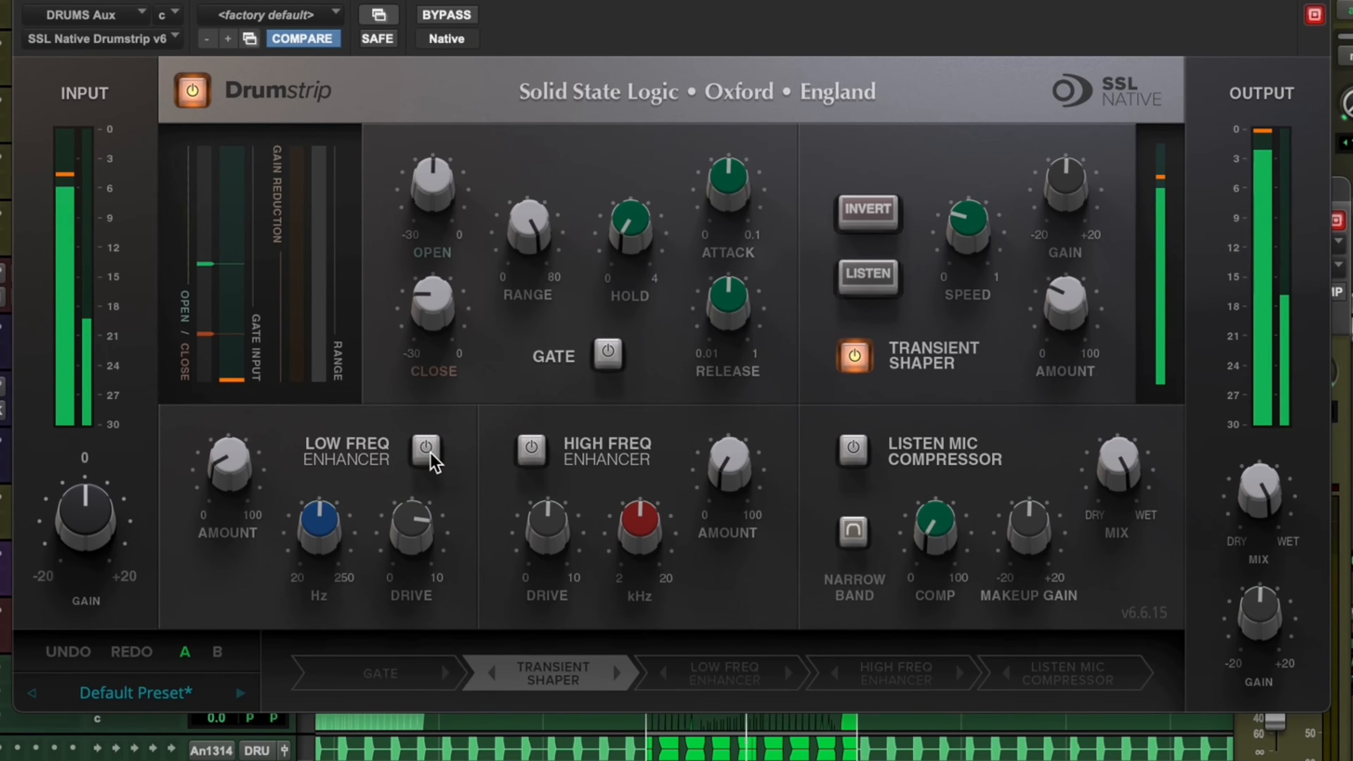
click(431, 453)
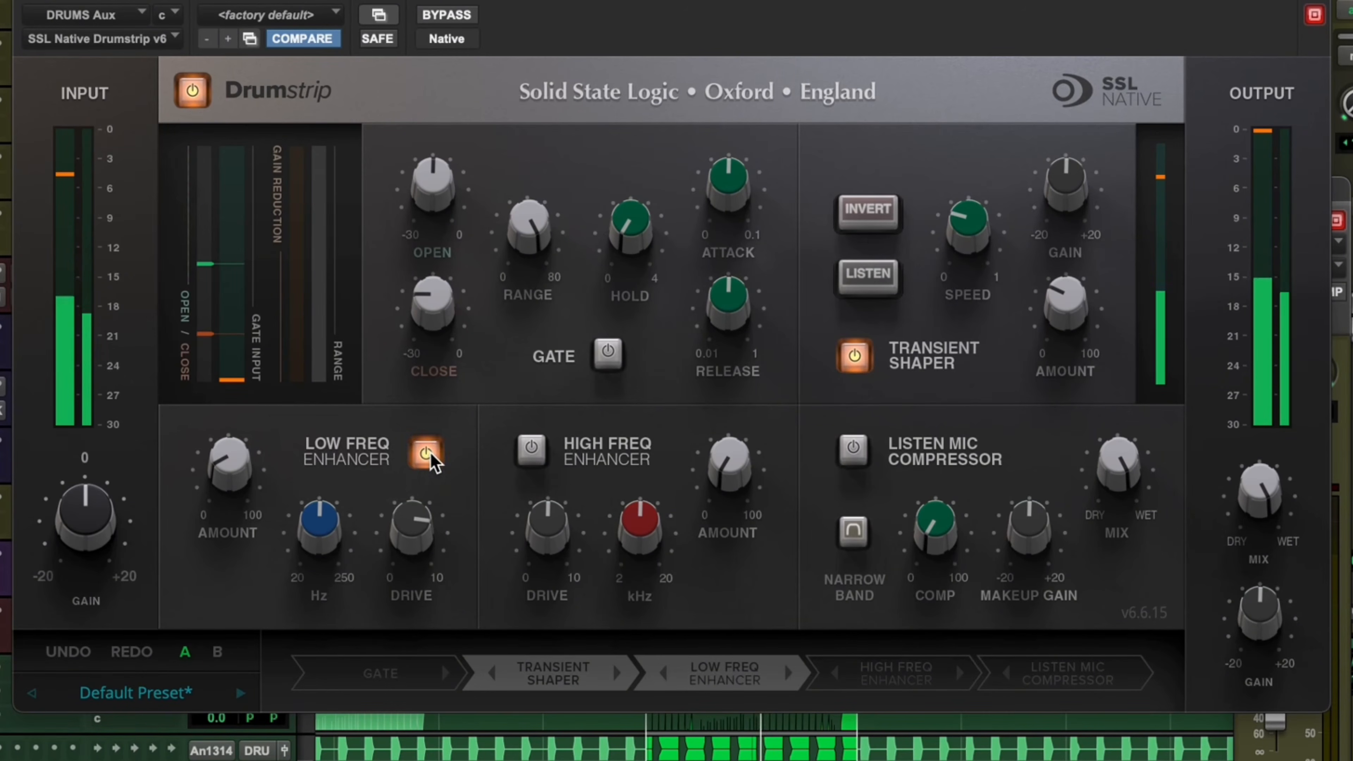
- Enable the High Freq Enhancer and raise its amount to roughly a quarter of its range during playback
click(533, 450)
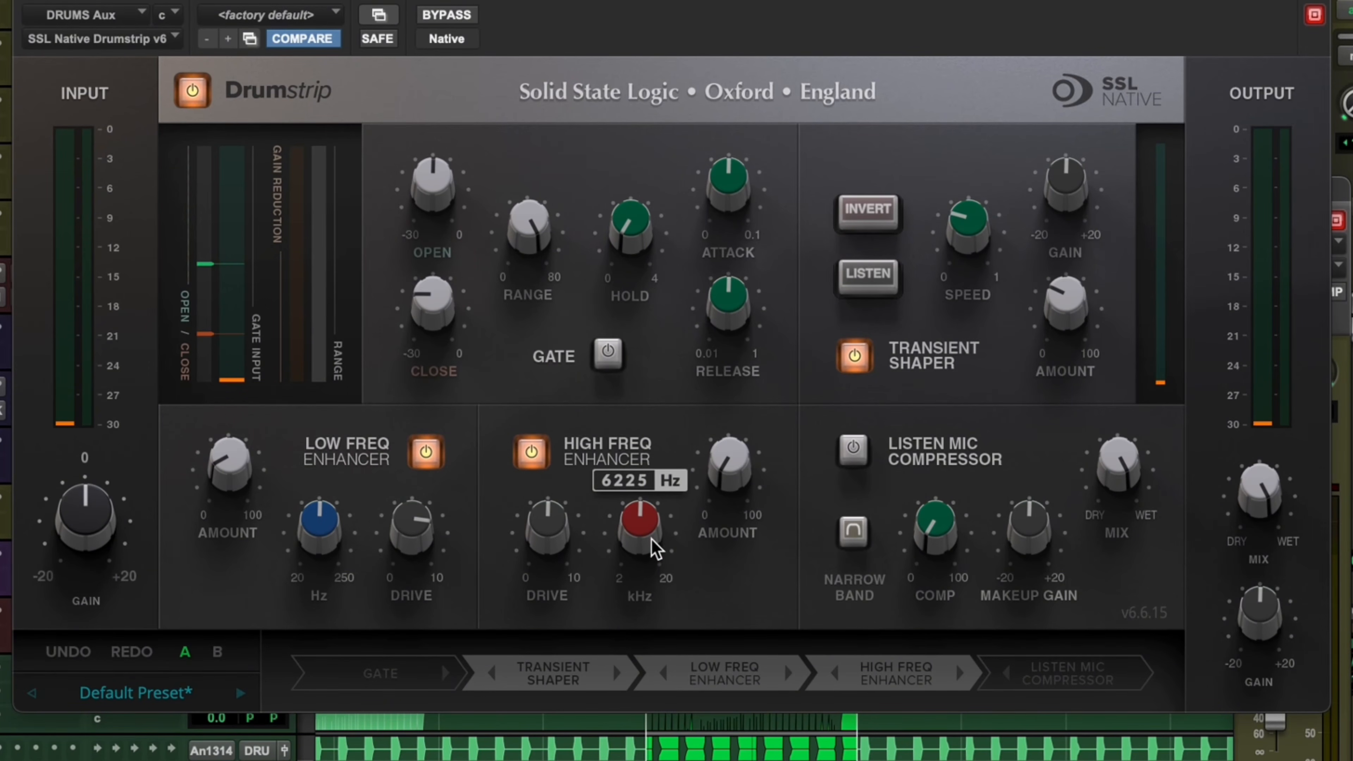
key(space)
drag(740, 467, 723, 415)
mouse_move(564, 533)
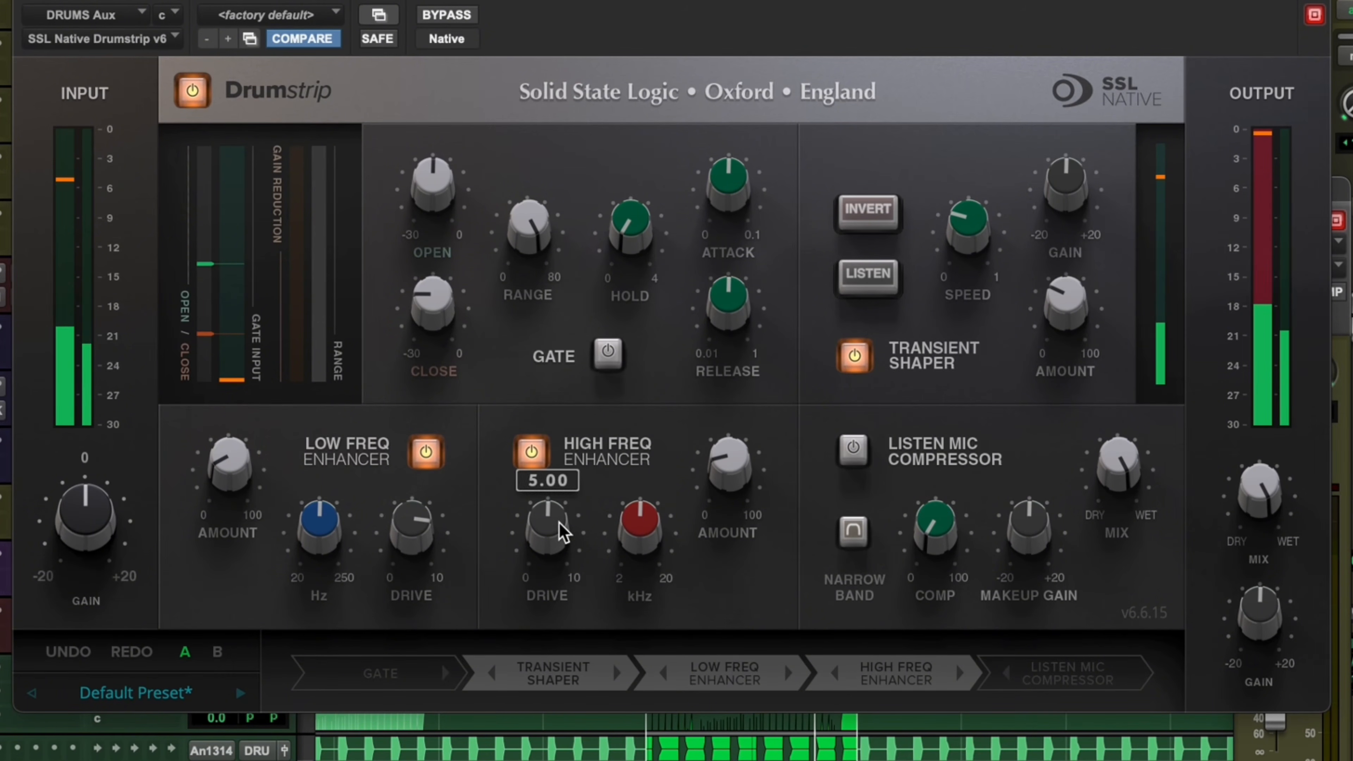
- Raise the High Freq Enhancer's drive to about 8, then ease it back to roughly 7.5
drag(564, 533, 564, 532)
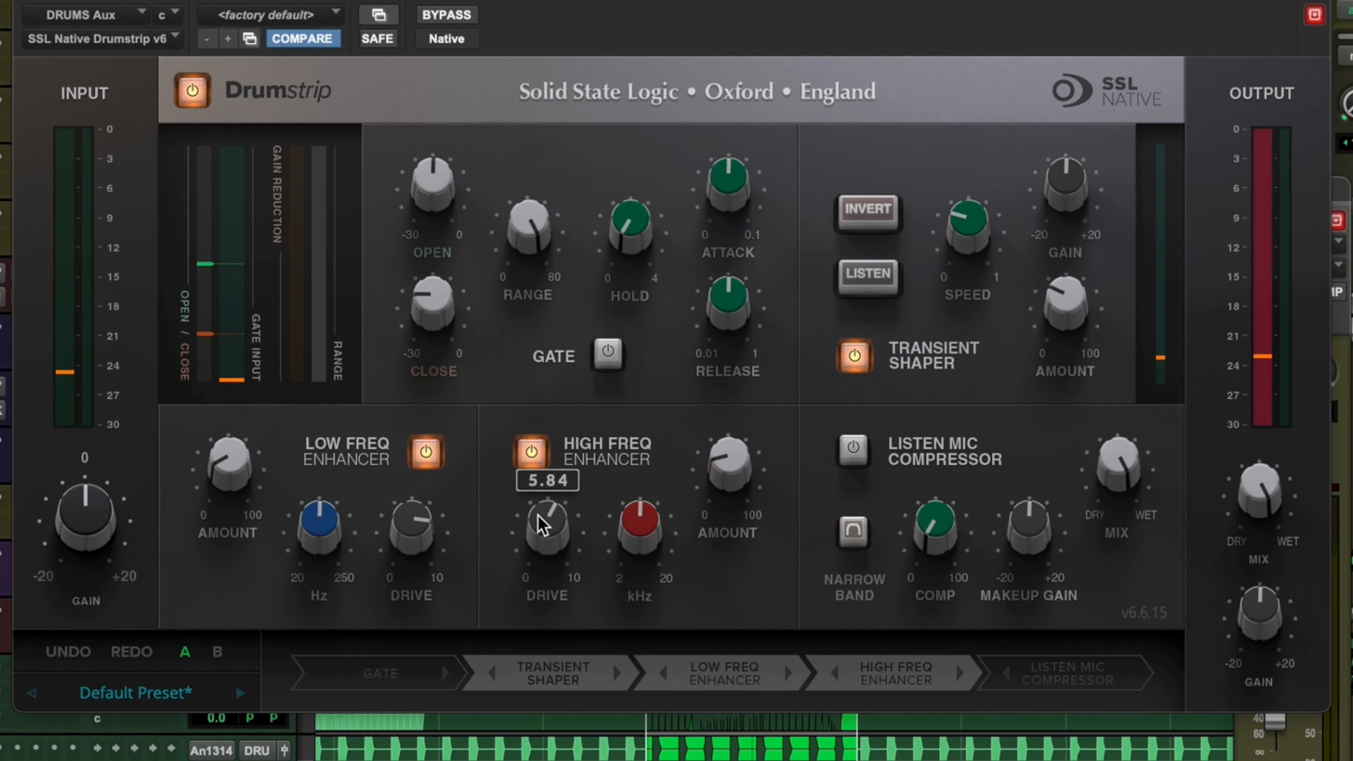
drag(542, 525, 545, 505)
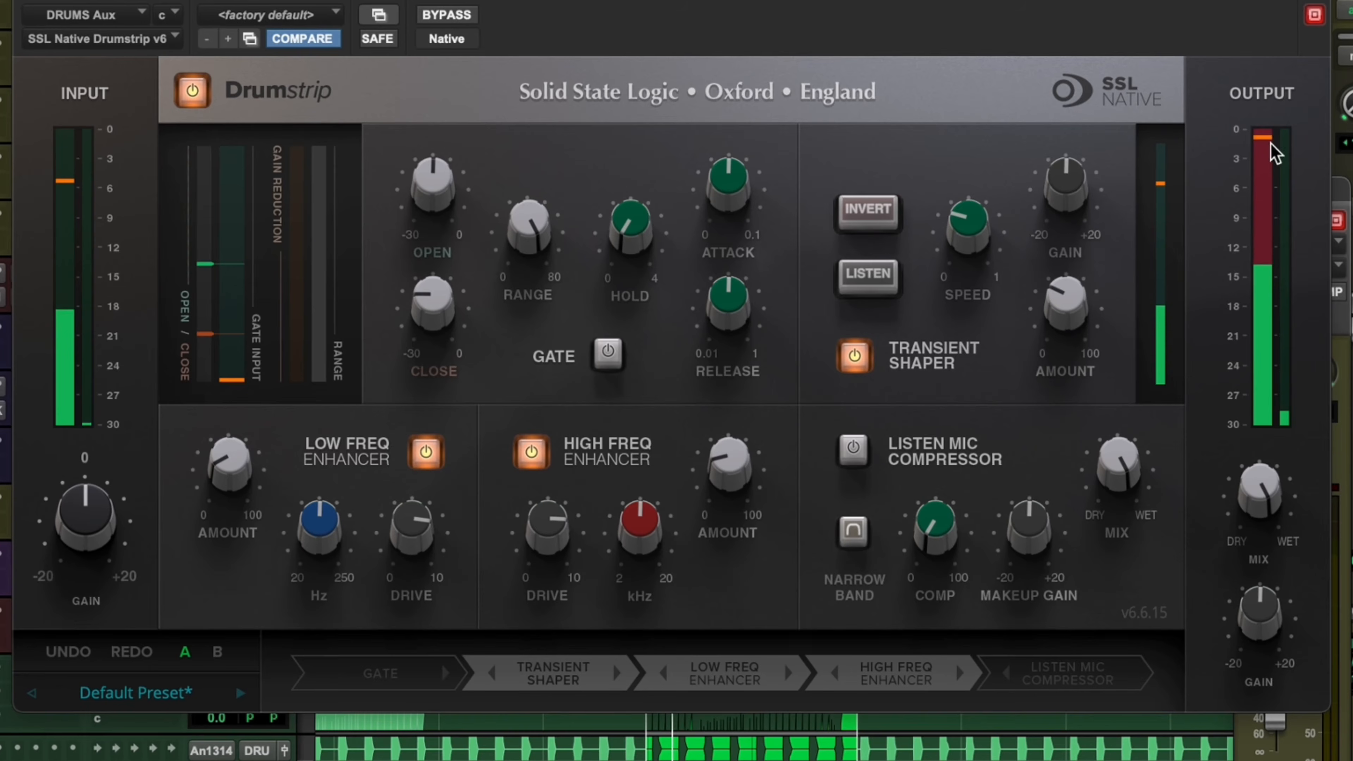
drag(592, 559, 649, 525)
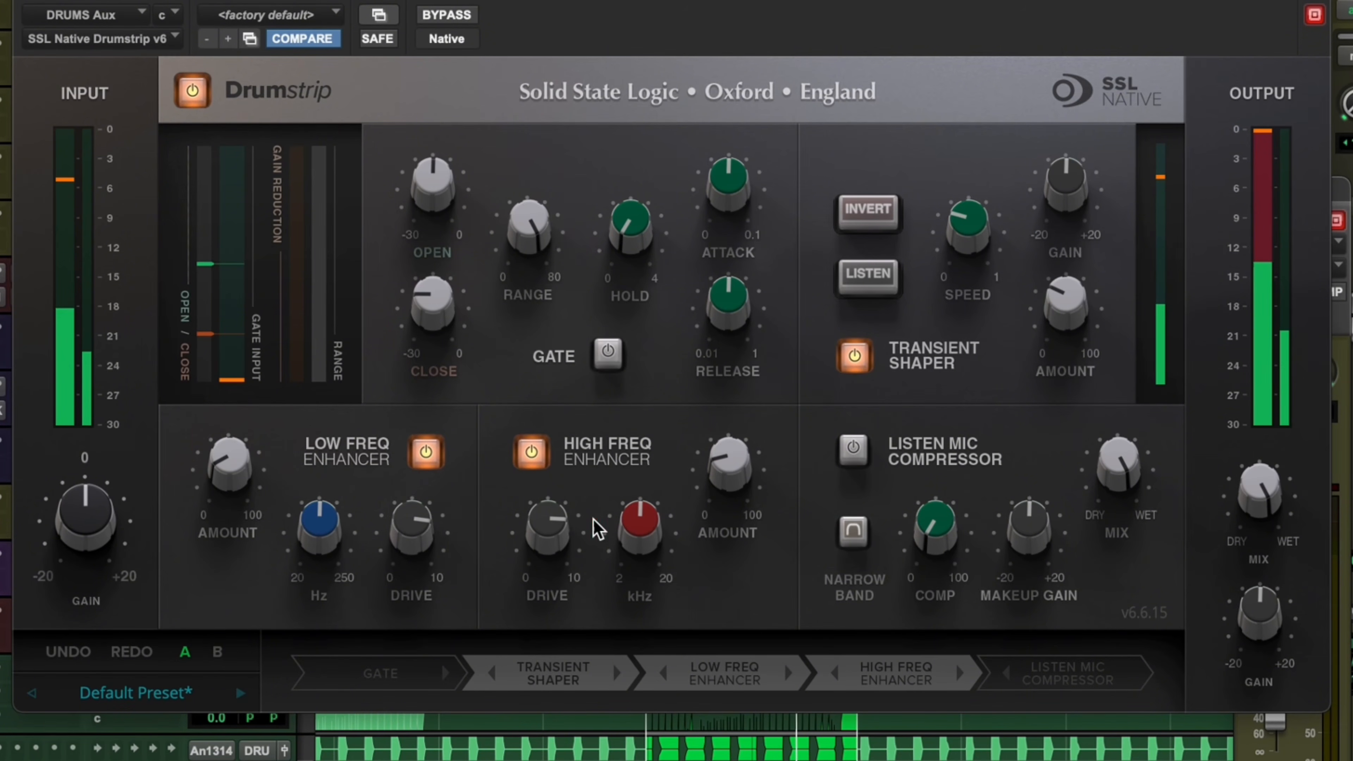
drag(562, 525, 559, 553)
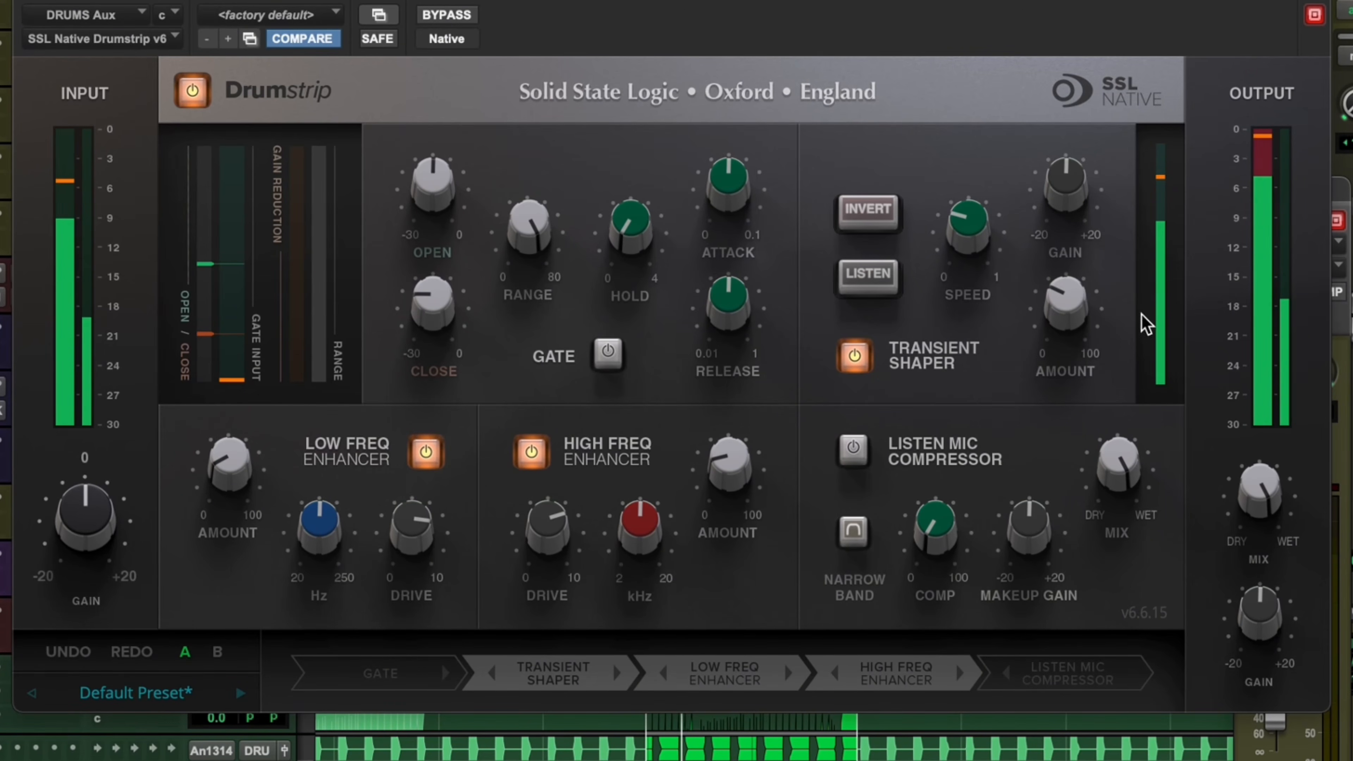
- Turn off both the High and Low Freq Enhancers to hear the drums without them, and stop playback
click(531, 451)
click(426, 451)
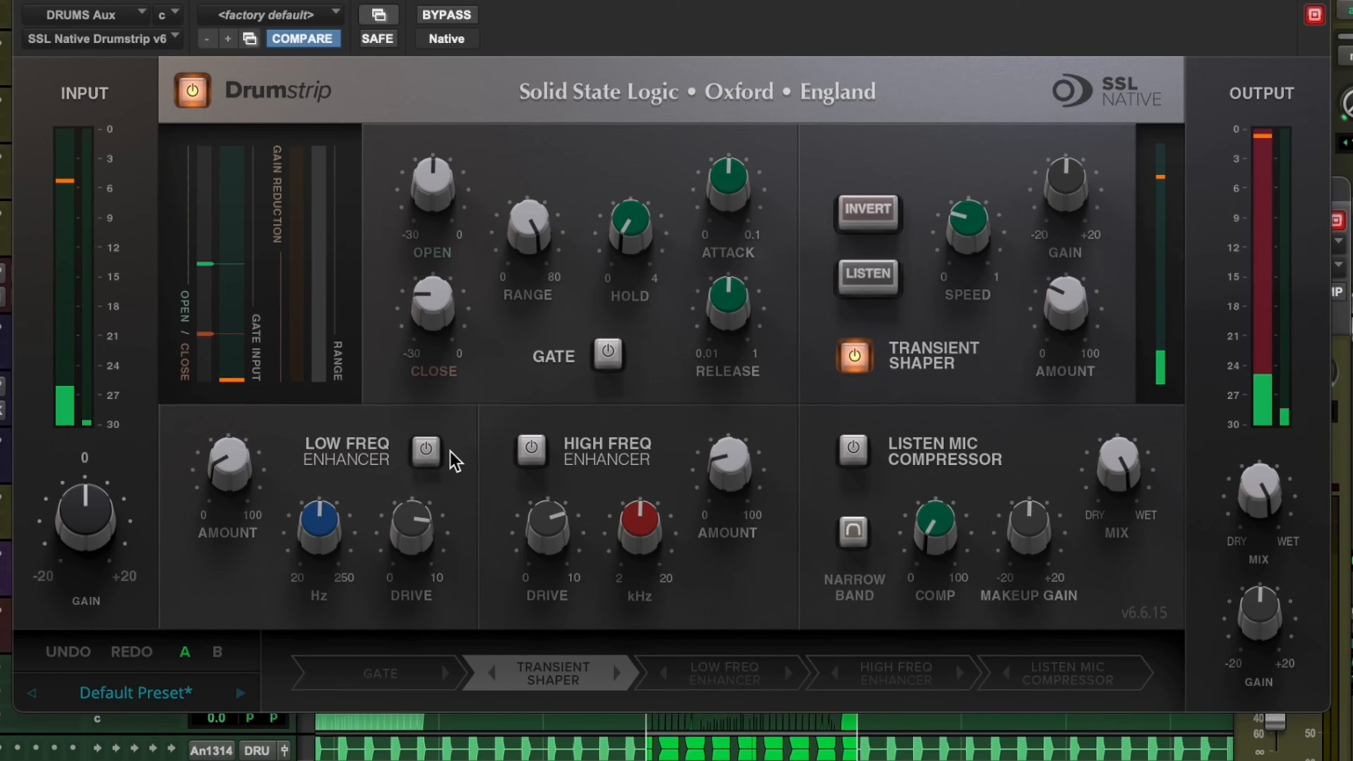
mouse_move(729, 474)
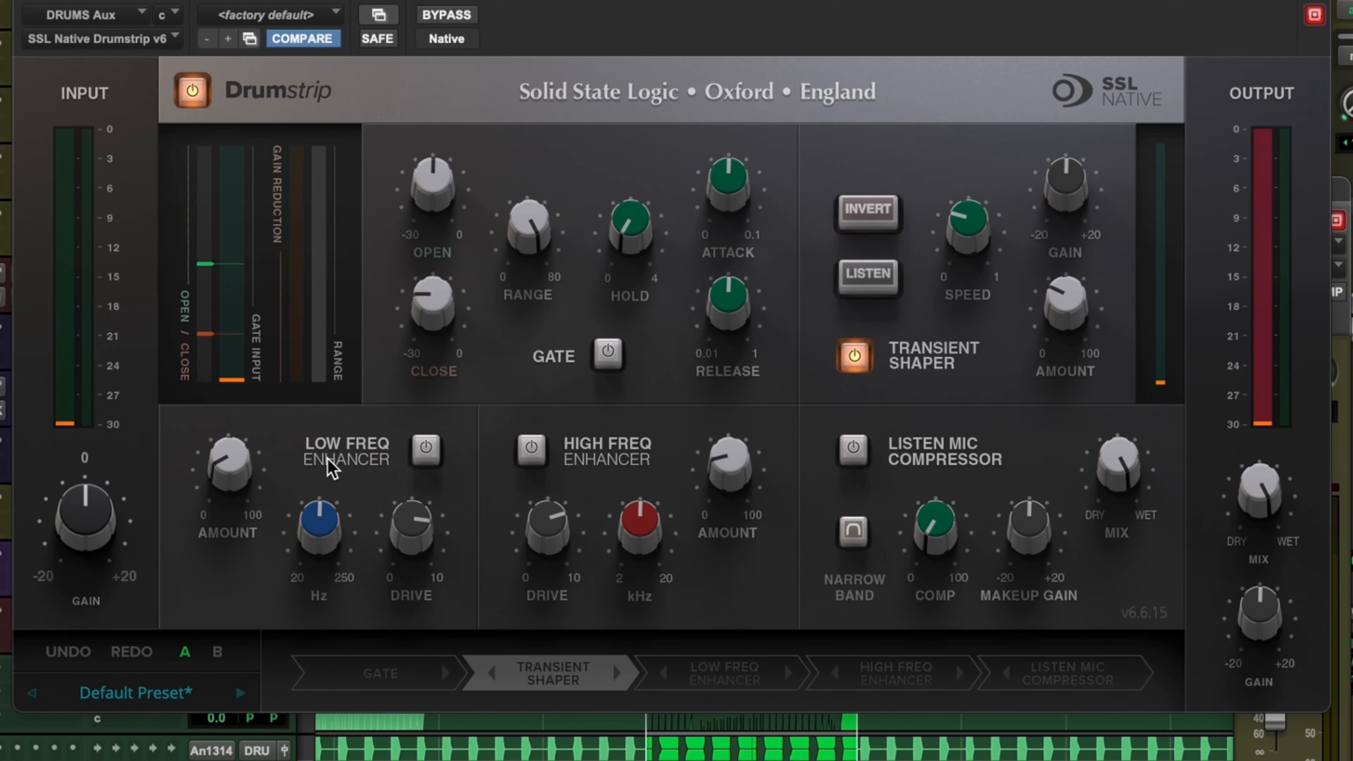
mouse_move(413, 559)
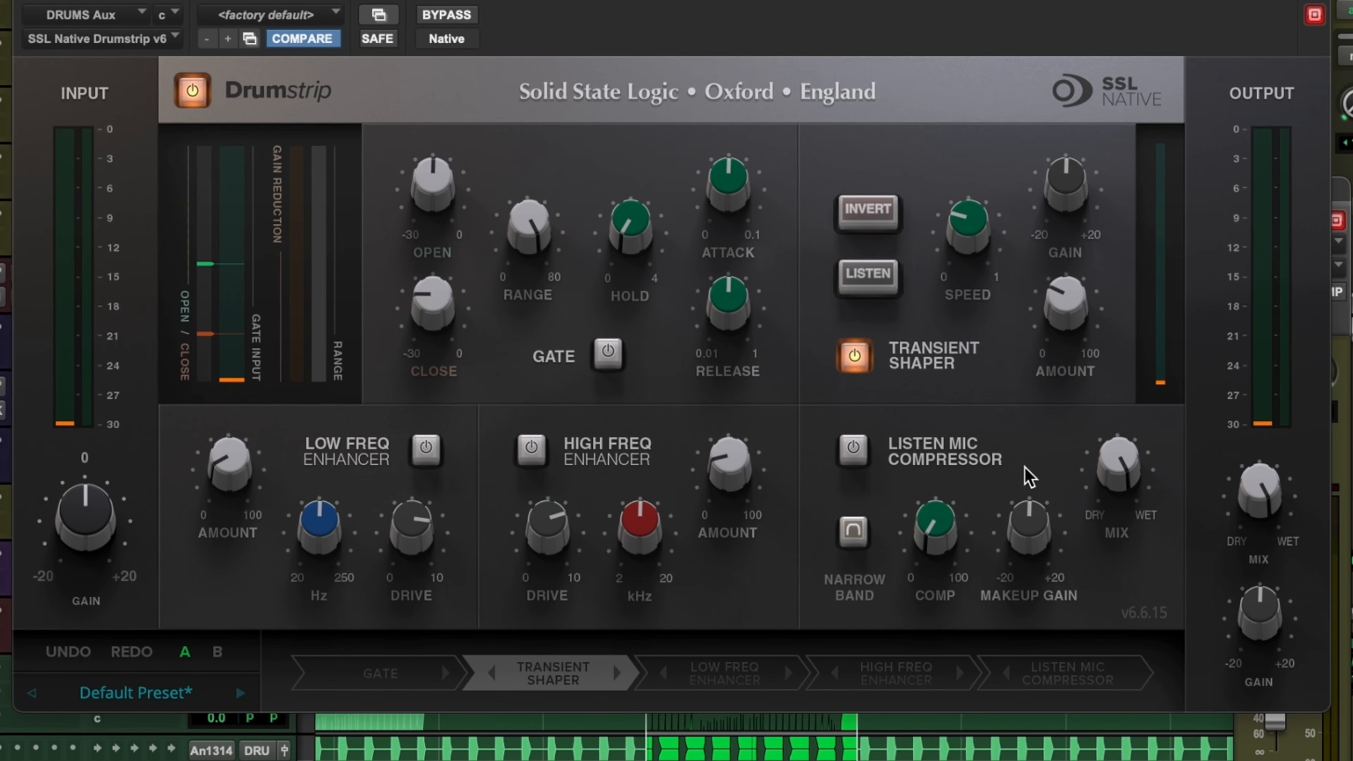
- Move the plug-in window slightly lower so its full header can be seen
mouse_move(1262, 602)
mouse_move(1252, 502)
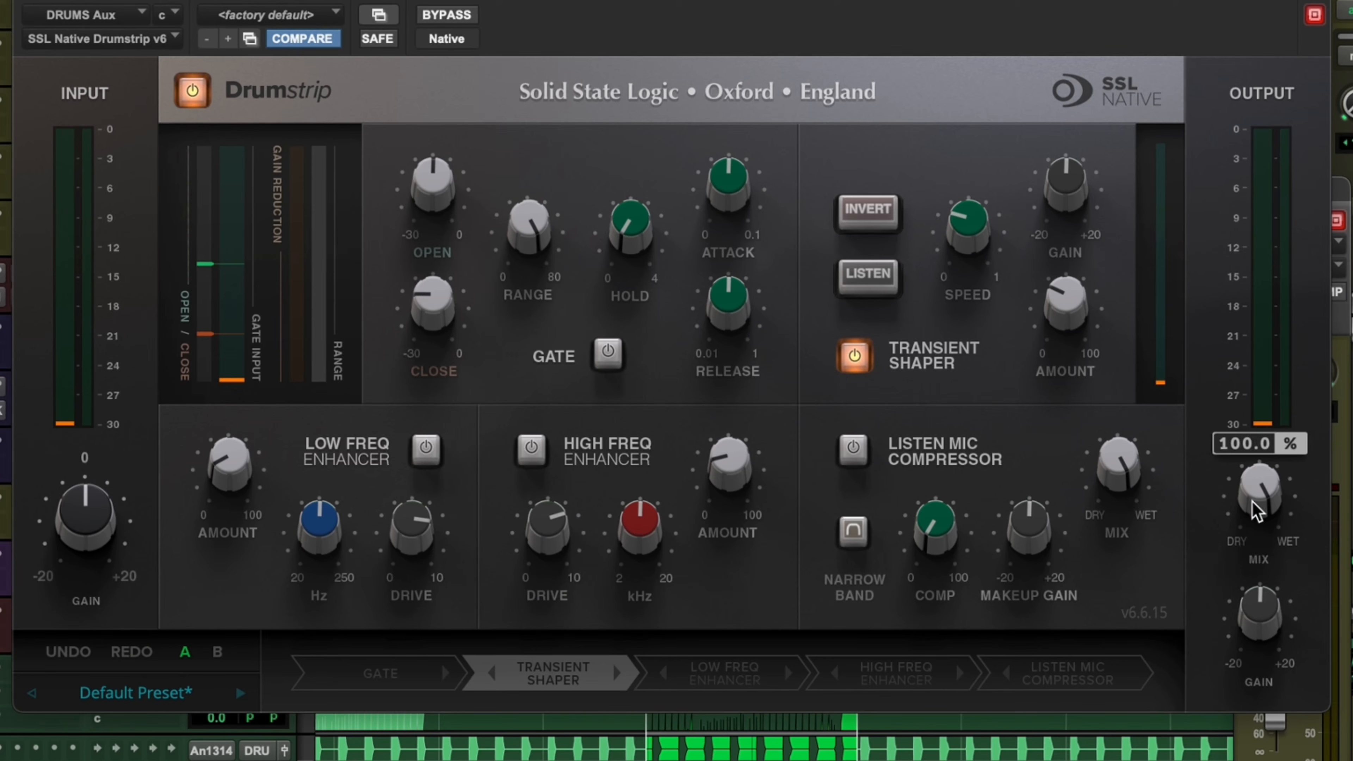
mouse_move(1073, 196)
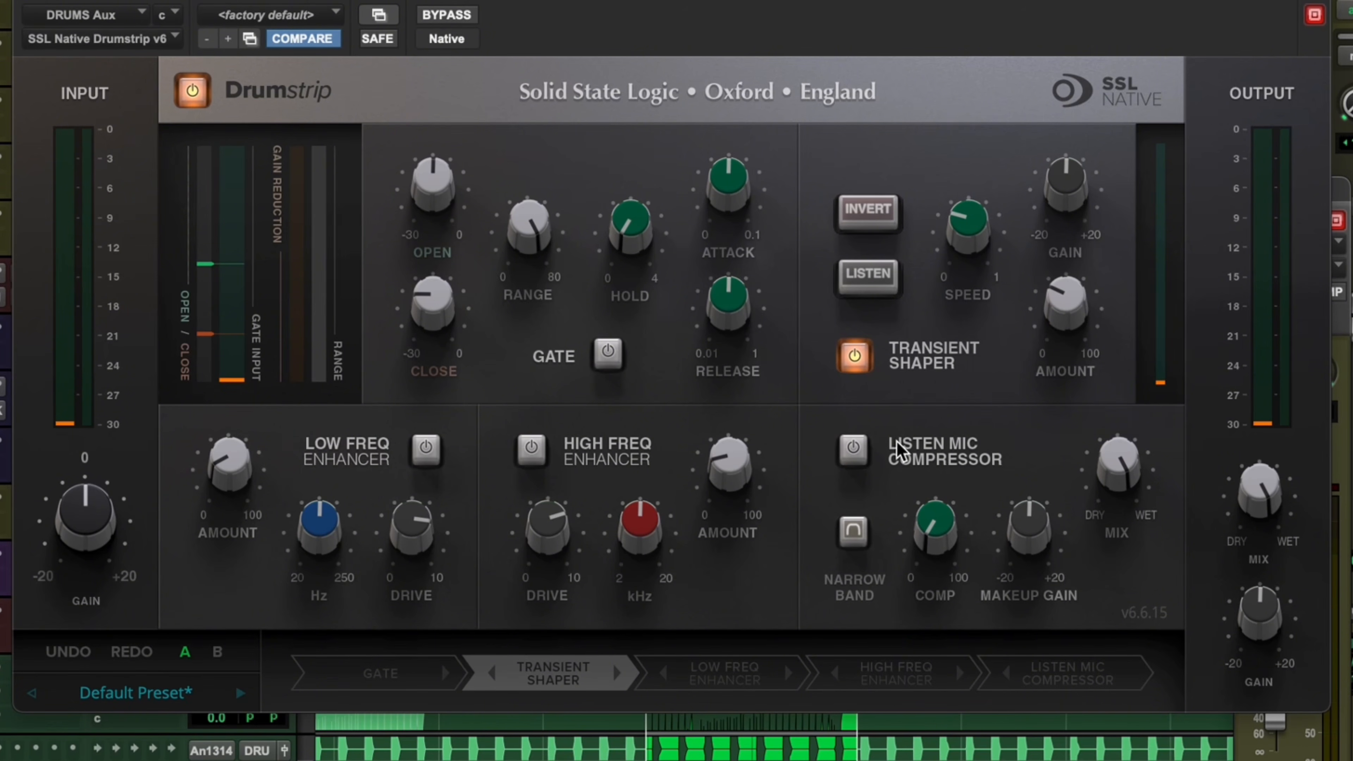
mouse_move(1130, 470)
drag(372, 0, 375, 1)
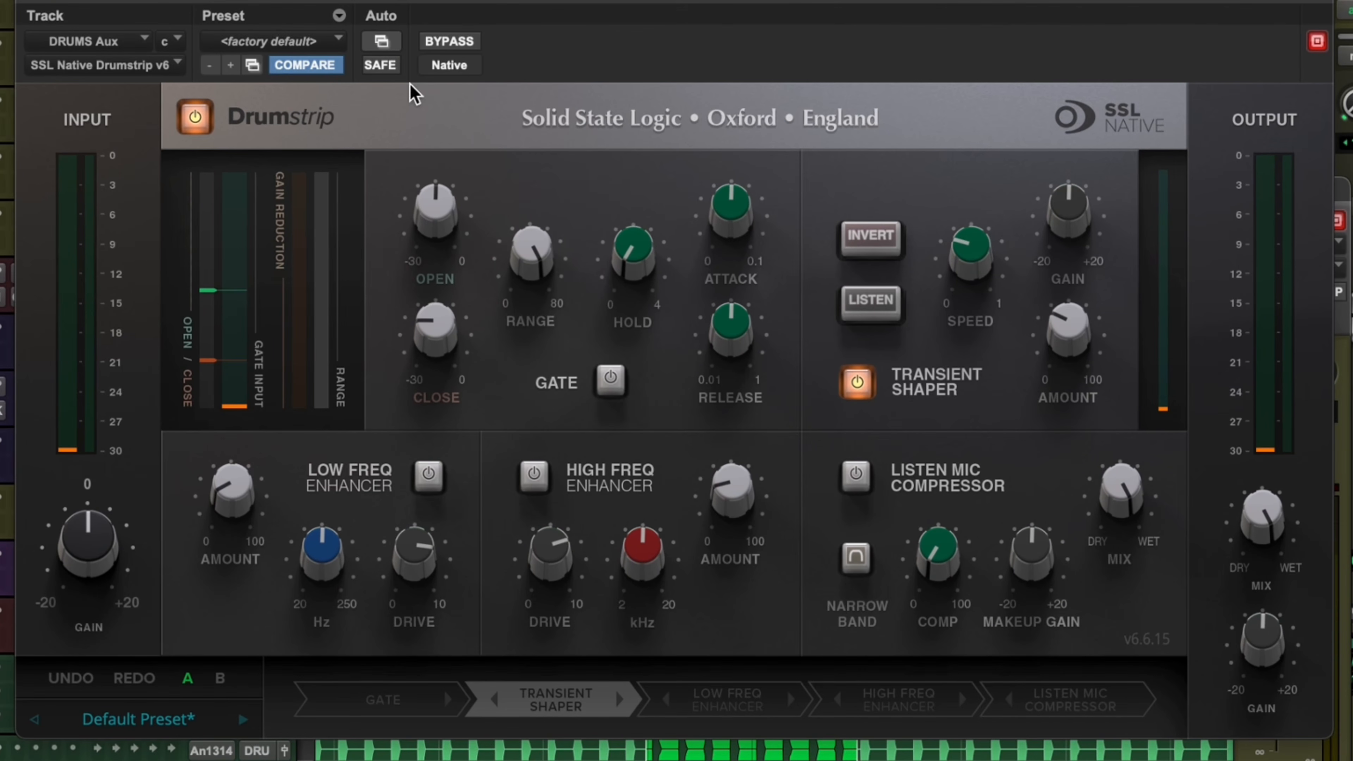